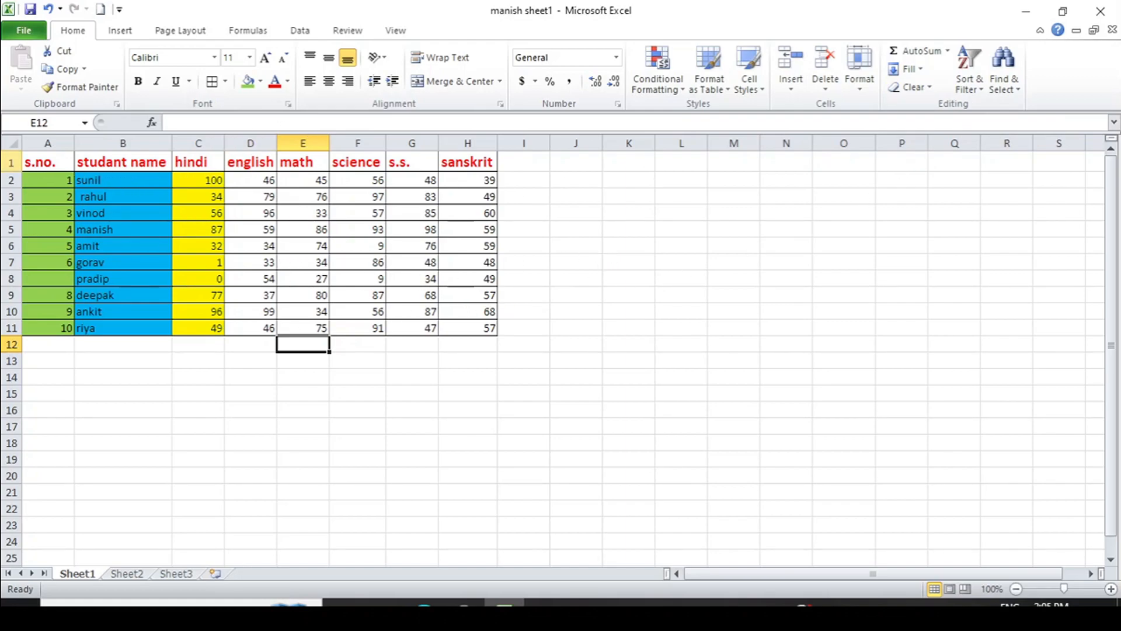
Select the student marks table A1:H11 on Sheet1
{"action": "left_click_drag", "start_coordinate": [51, 161], "coordinate": [461, 319]}
Copy the marks table with Ctrl+C and paste it at A1 of Sheet2
{"action": "key", "text": "ctrl+c"}
{"action": "left_click", "coordinate": [140, 576]}
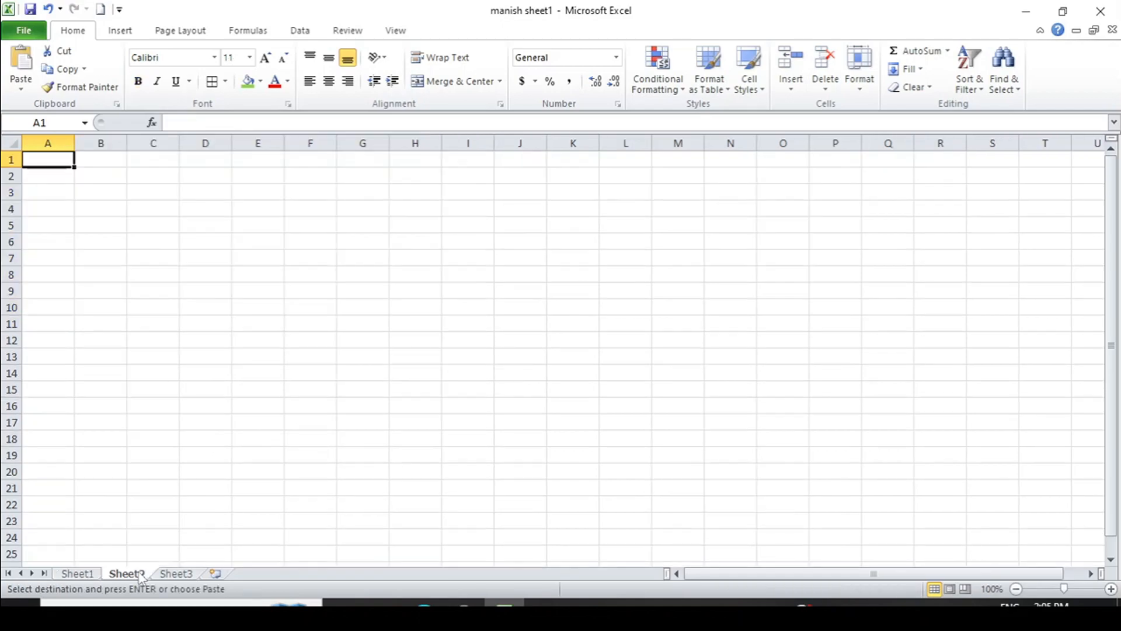
{"action": "key", "text": "ctrl+v"}
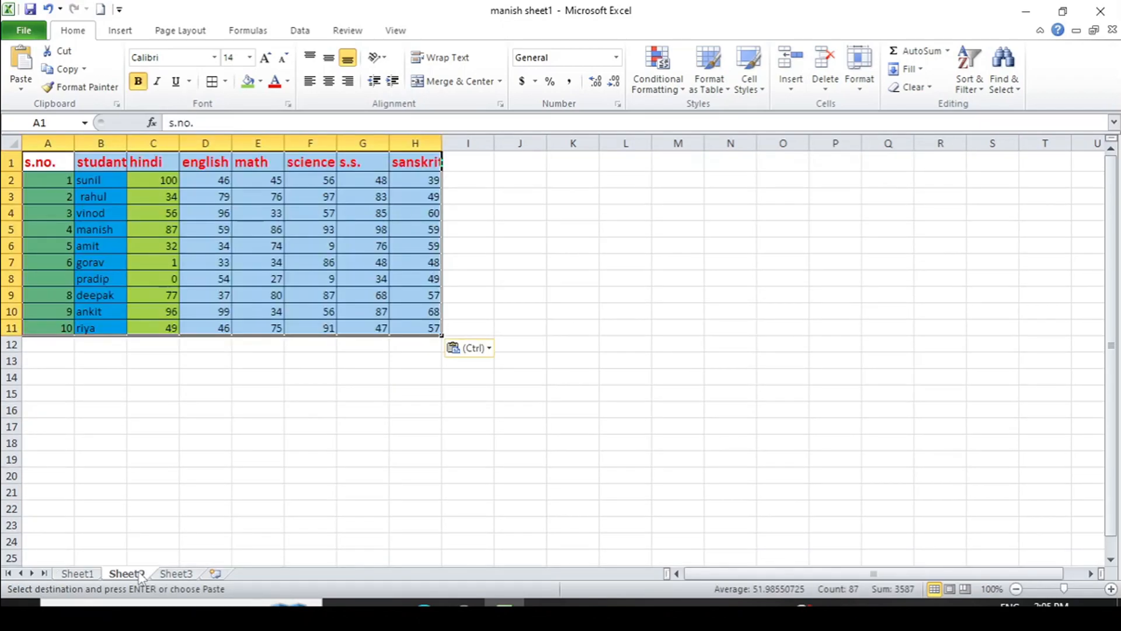
{"action": "left_click", "coordinate": [175, 602]}
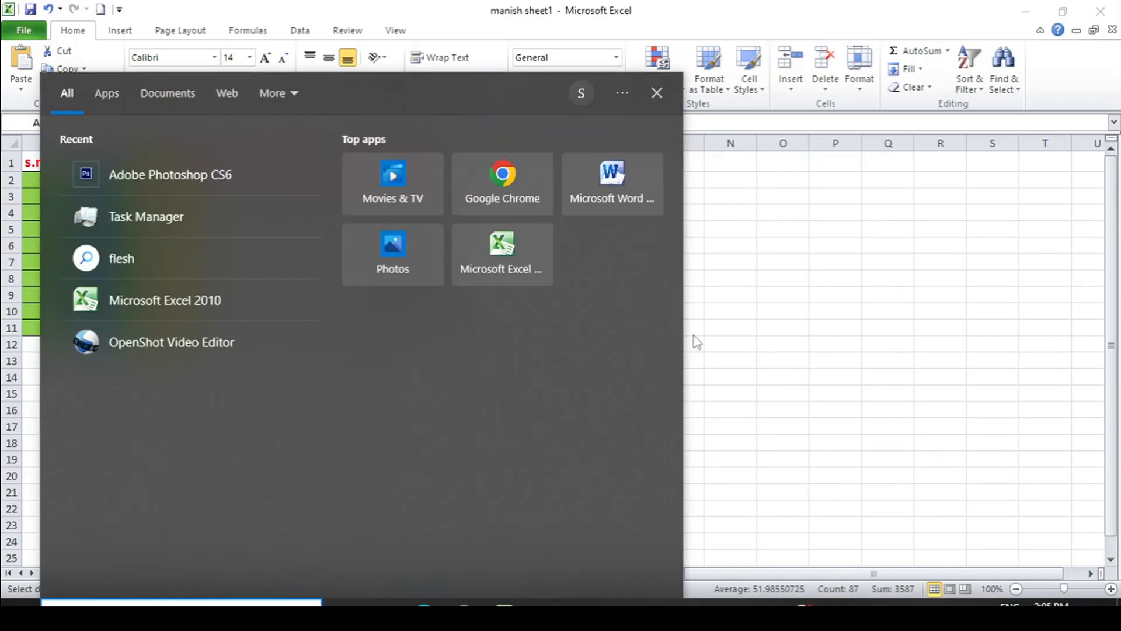
{"action": "left_click", "coordinate": [659, 92]}
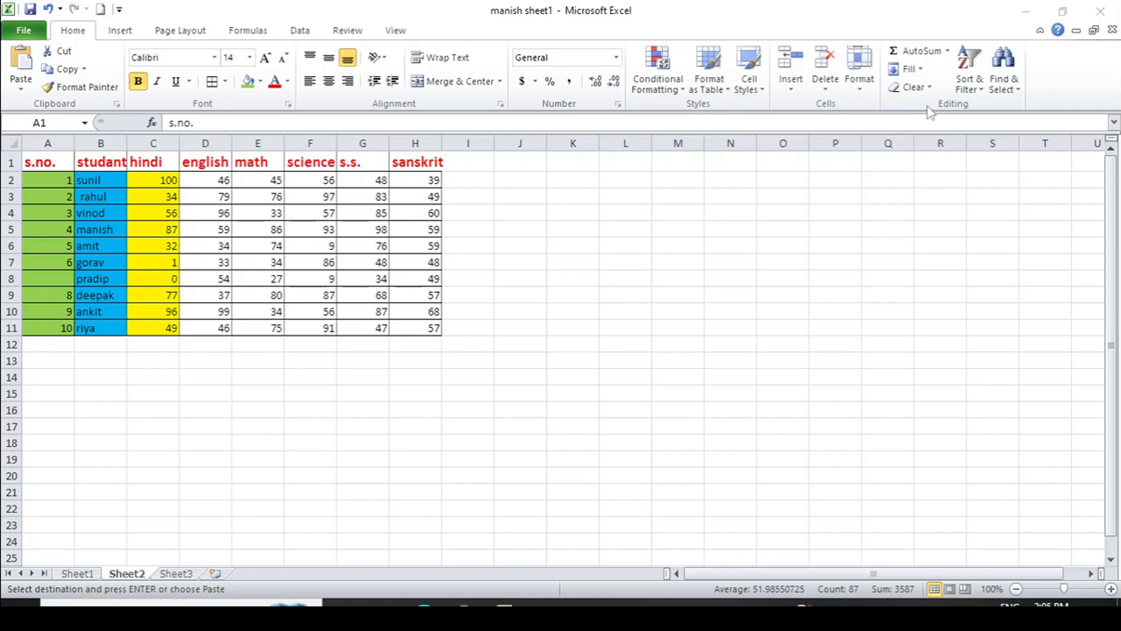
{"action": "key", "text": "ctrl+v"}
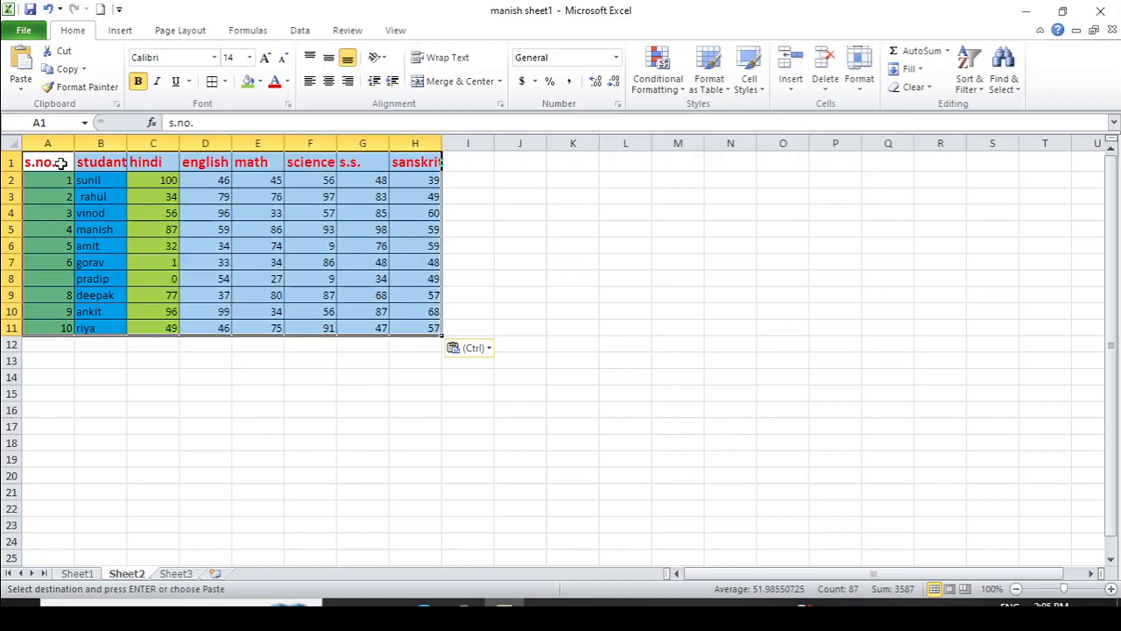
{"action": "left_click", "coordinate": [928, 87]}
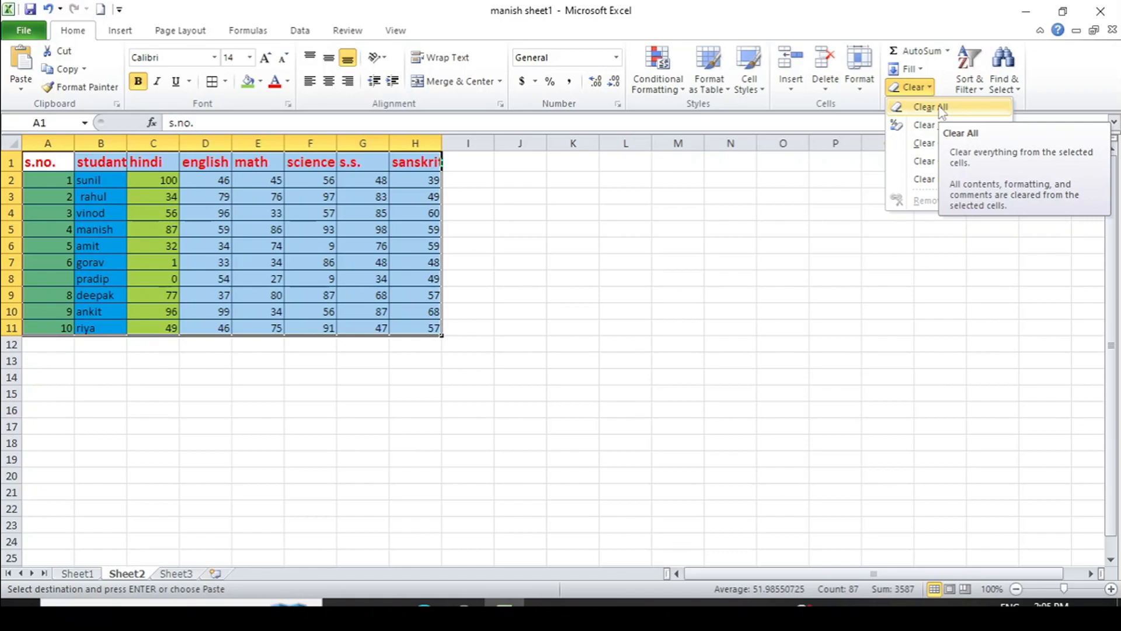
{"action": "left_click", "coordinate": [941, 108]}
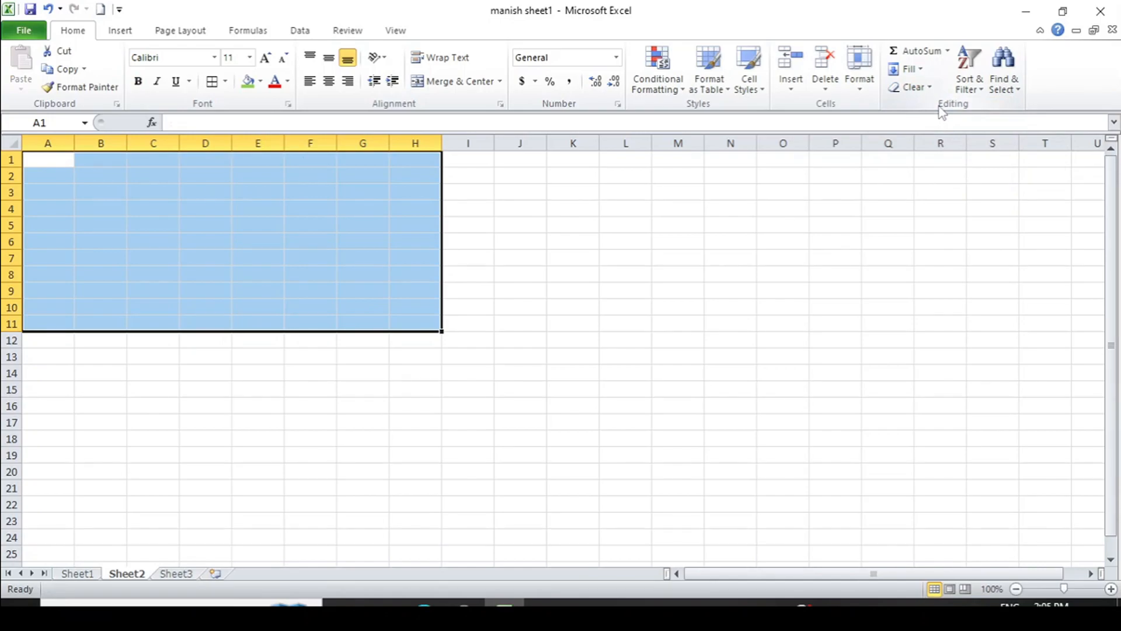
{"action": "key", "text": "ctrl+z"}
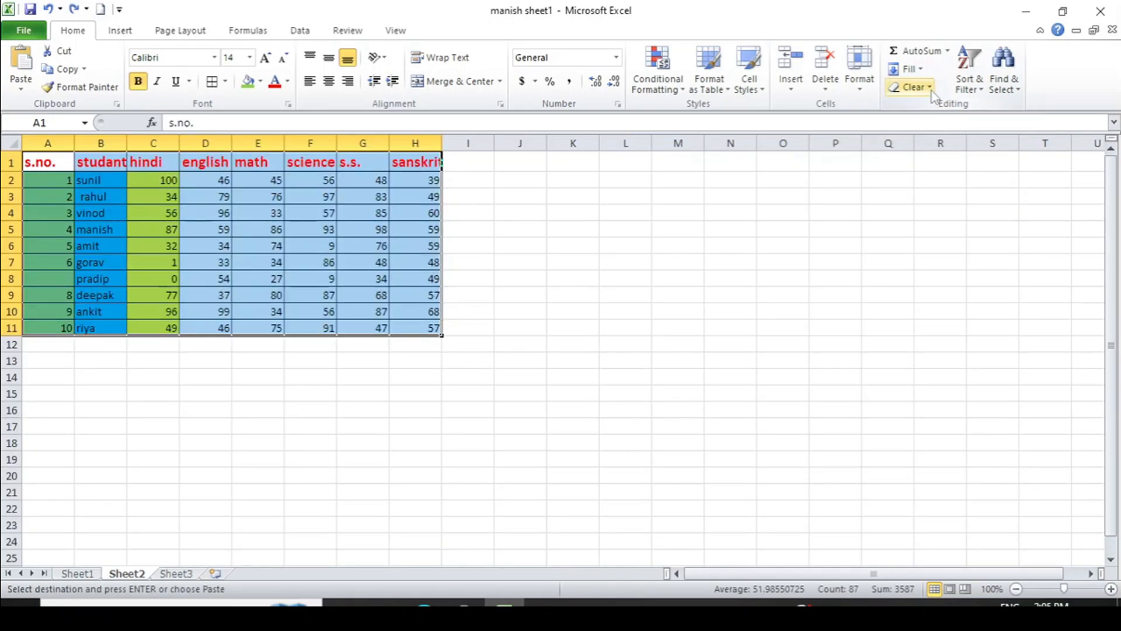
{"action": "left_click", "coordinate": [932, 89]}
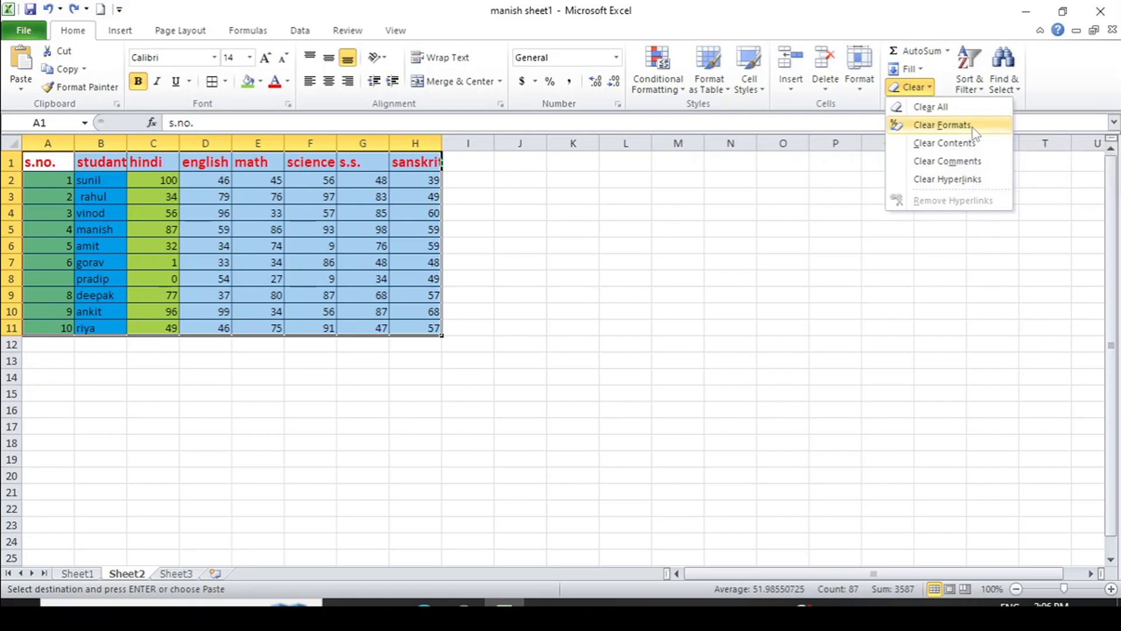
{"action": "left_click", "coordinate": [973, 133]}
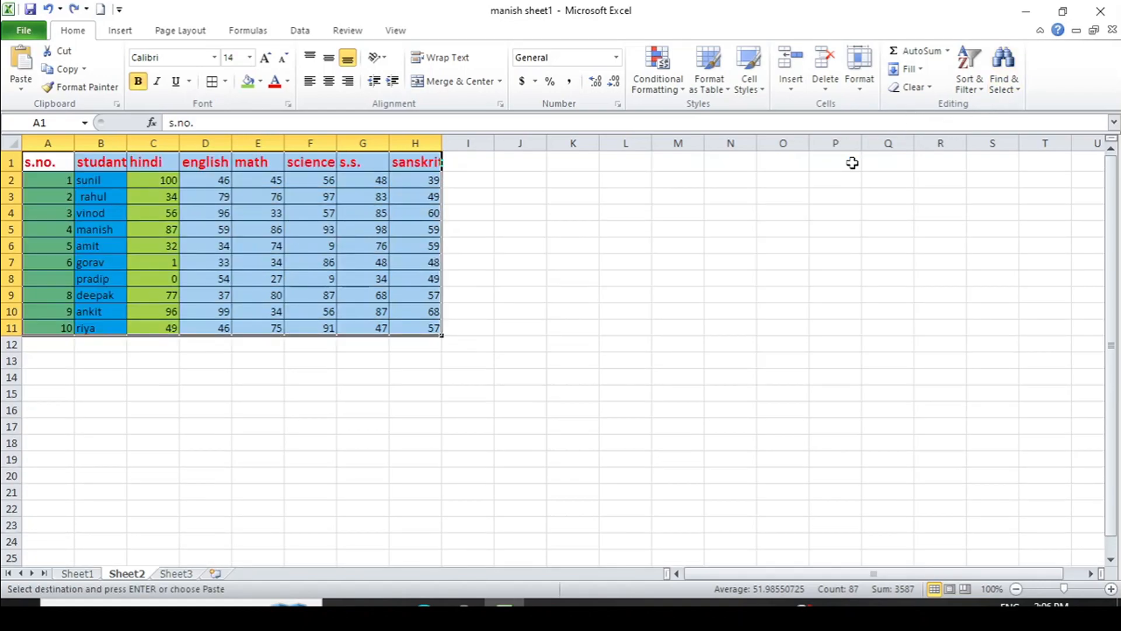
{"action": "left_click", "coordinate": [929, 89]}
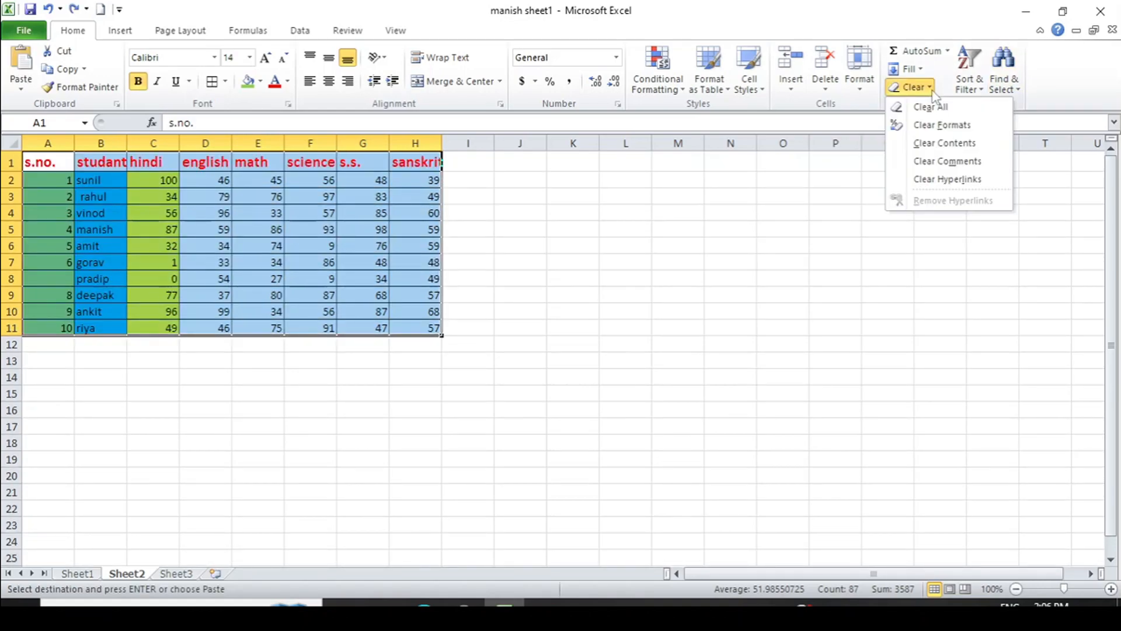
{"action": "left_click", "coordinate": [961, 145]}
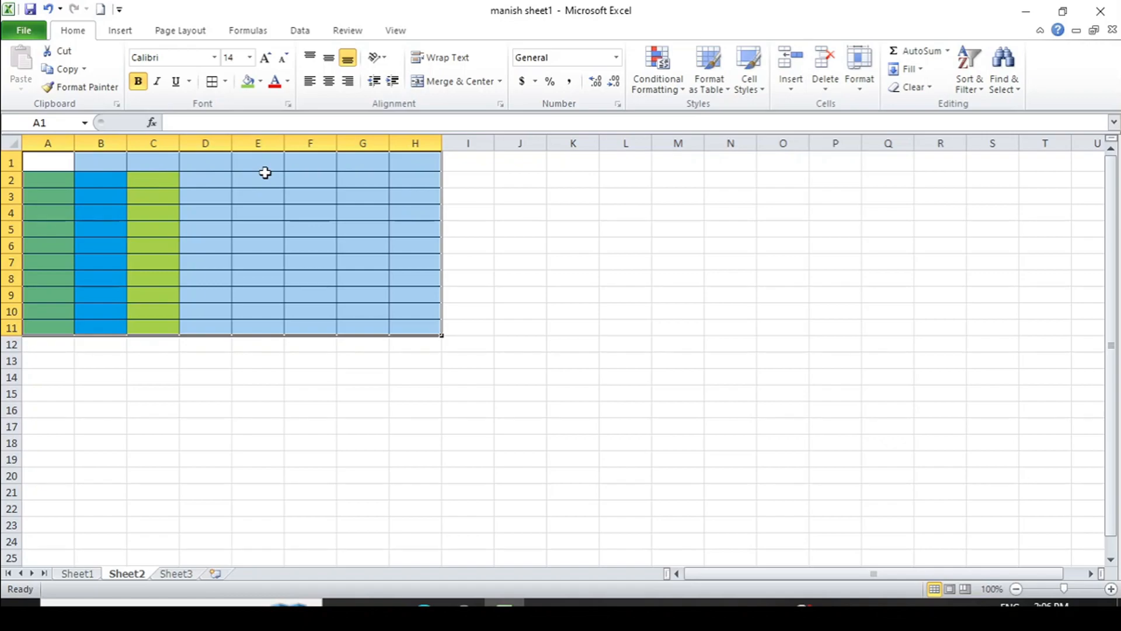
{"action": "key", "text": "ctrl+v"}
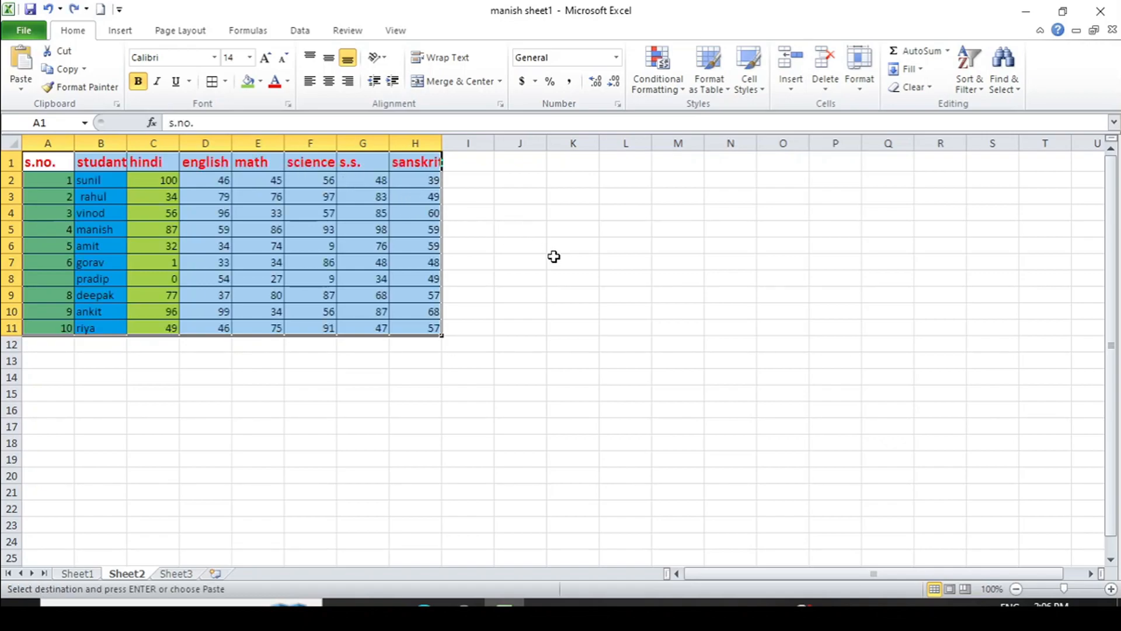
{"action": "left_click", "coordinate": [933, 90]}
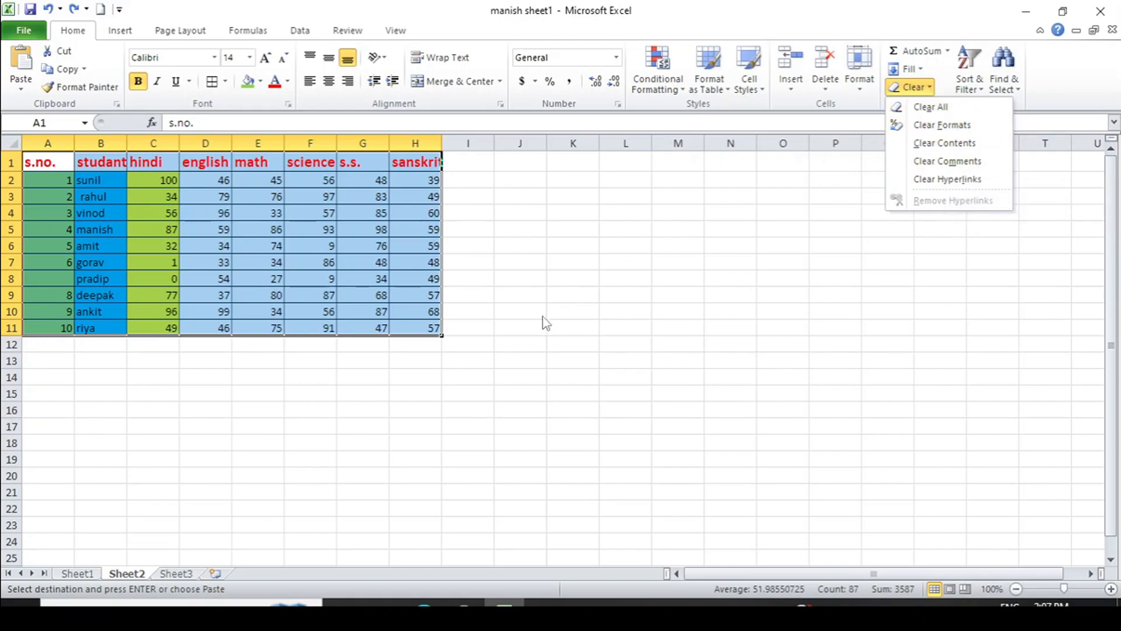
{"action": "left_click", "coordinate": [437, 357]}
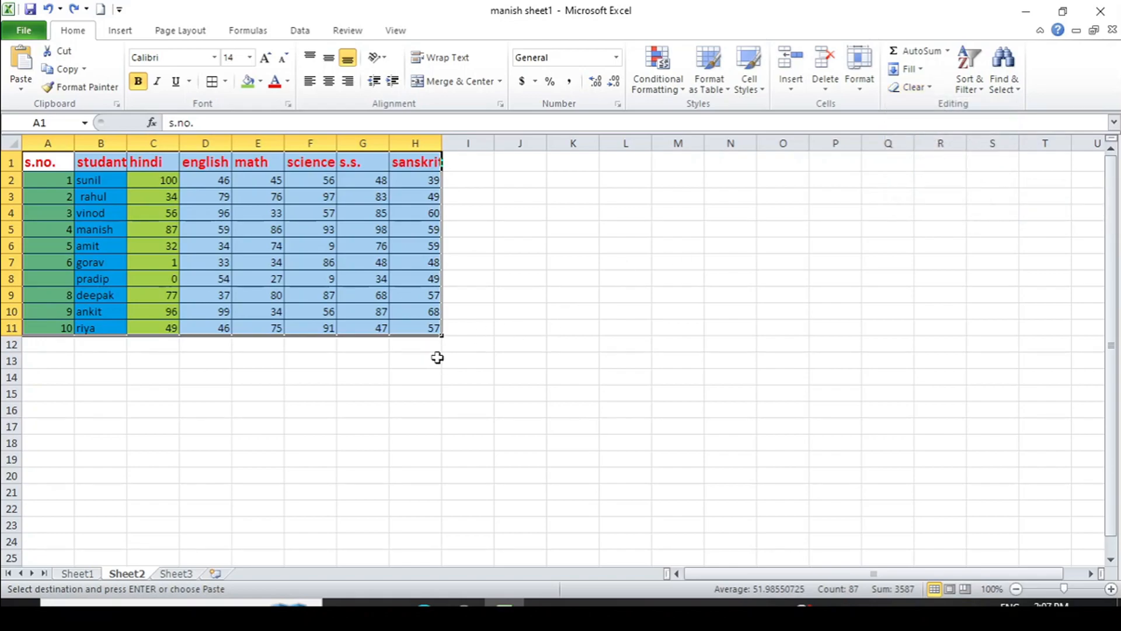
{"action": "left_click", "coordinate": [427, 325]}
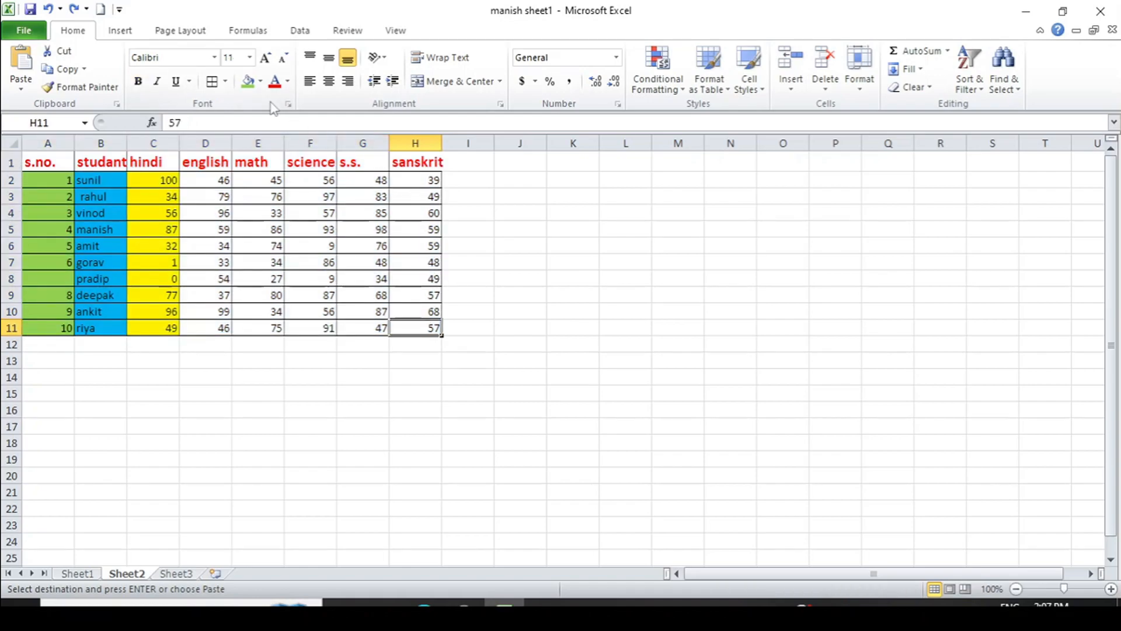
{"action": "left_click", "coordinate": [119, 32]}
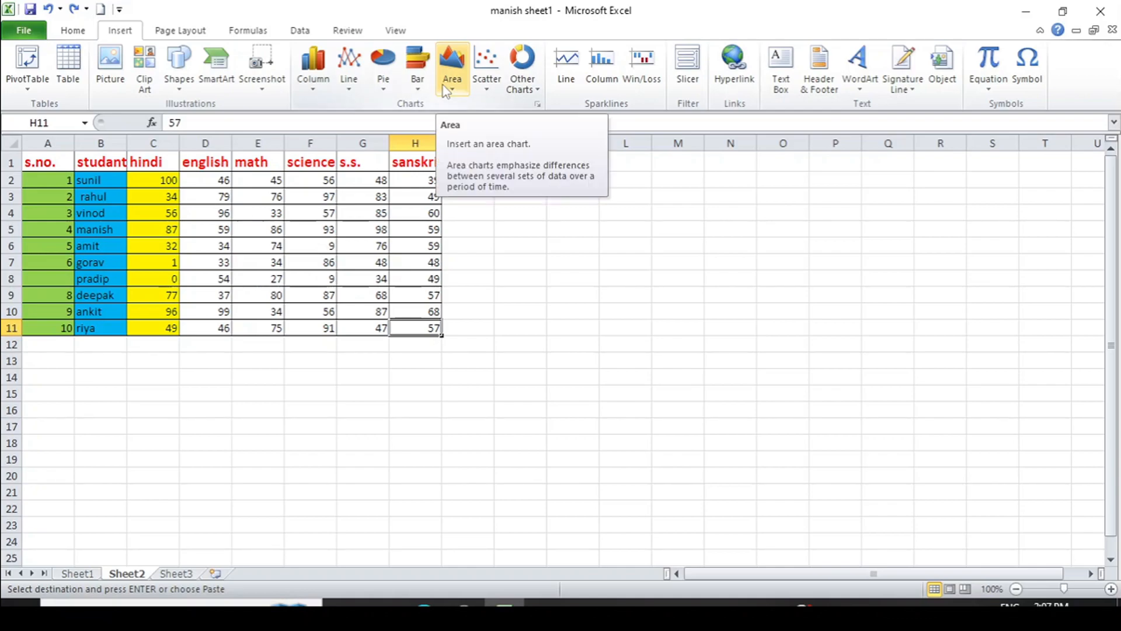
Add a Review comment reading 'very nice' to cell H11, then reselect H11
{"action": "left_click", "coordinate": [202, 34]}
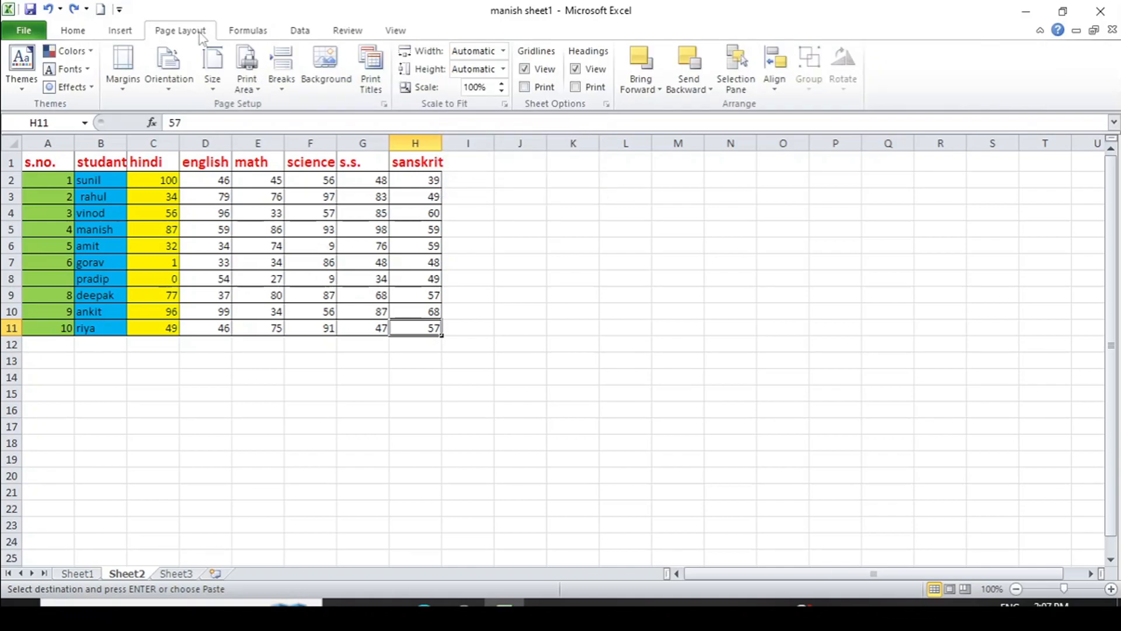
{"action": "left_click", "coordinate": [248, 34]}
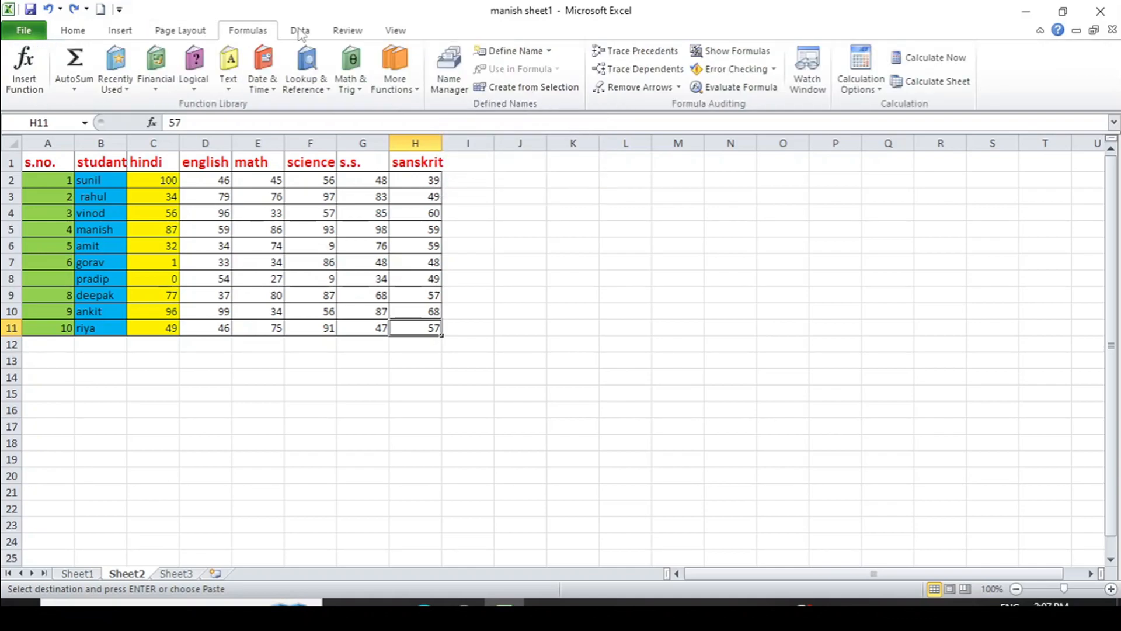
{"action": "left_click", "coordinate": [343, 32]}
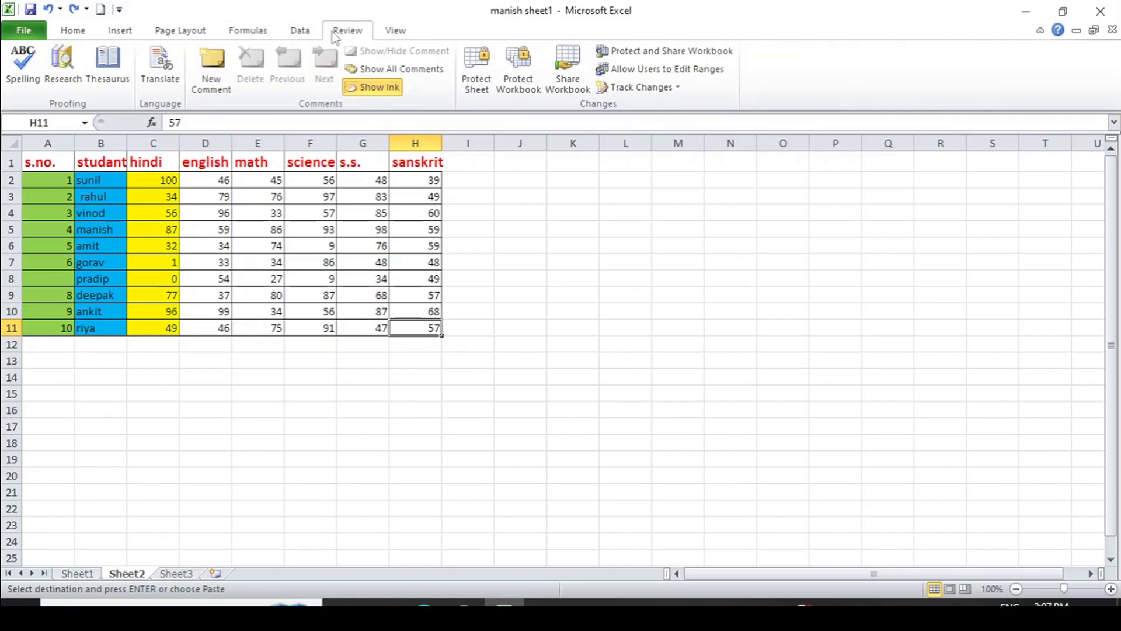
{"action": "left_click", "coordinate": [226, 88]}
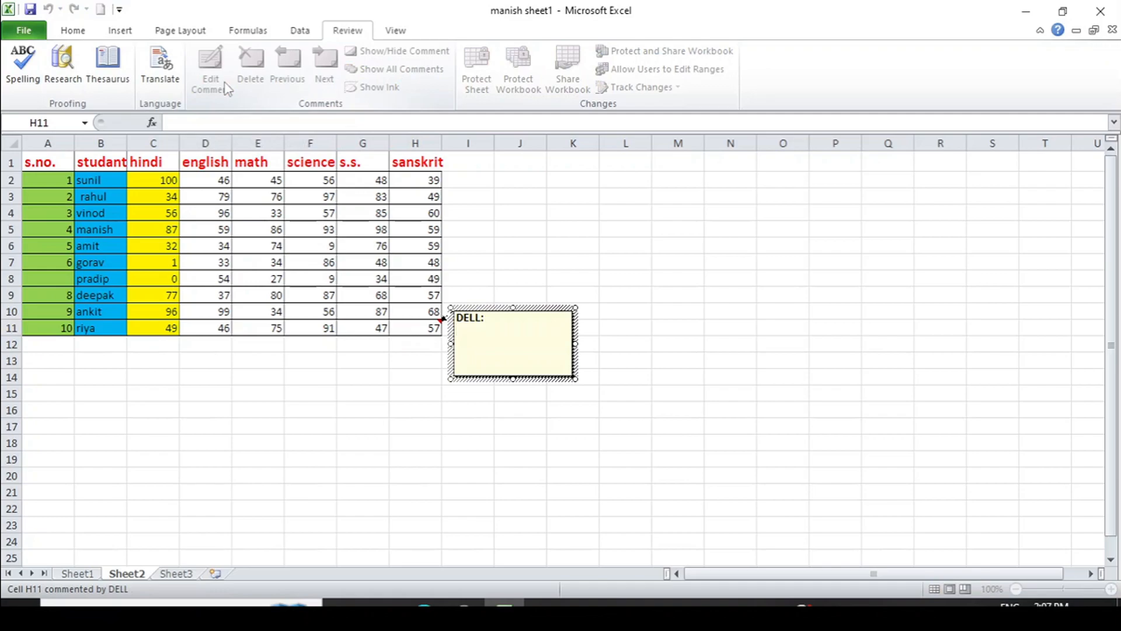
{"action": "type", "text": "very nice"}
{"action": "left_click", "coordinate": [521, 203]}
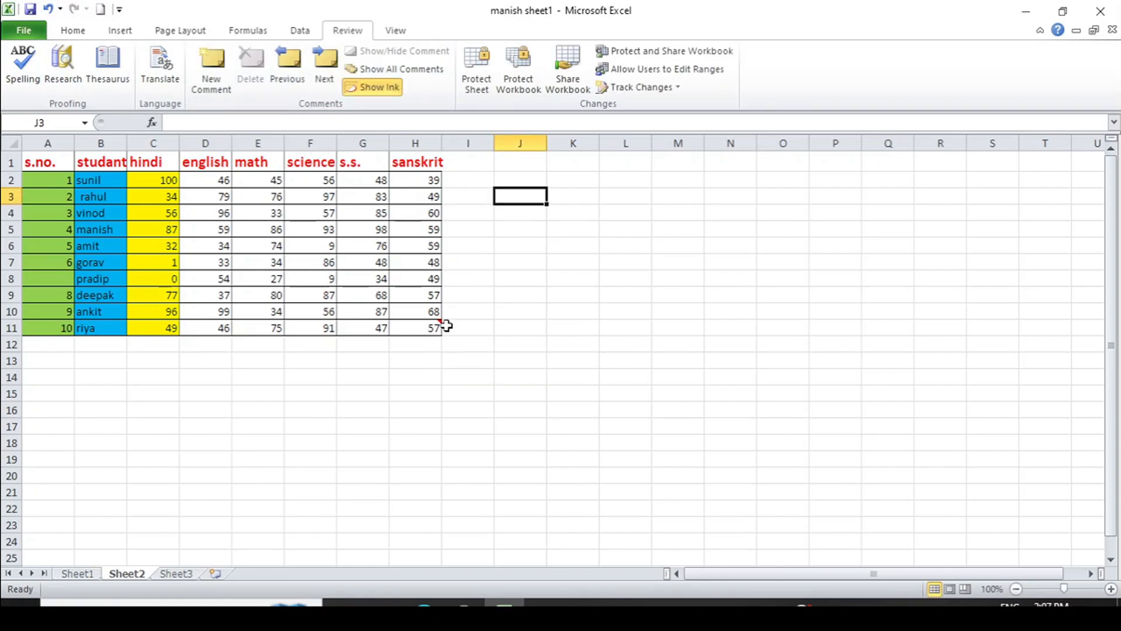
{"action": "mouse_move", "coordinate": [438, 328]}
{"action": "left_click", "coordinate": [416, 328]}
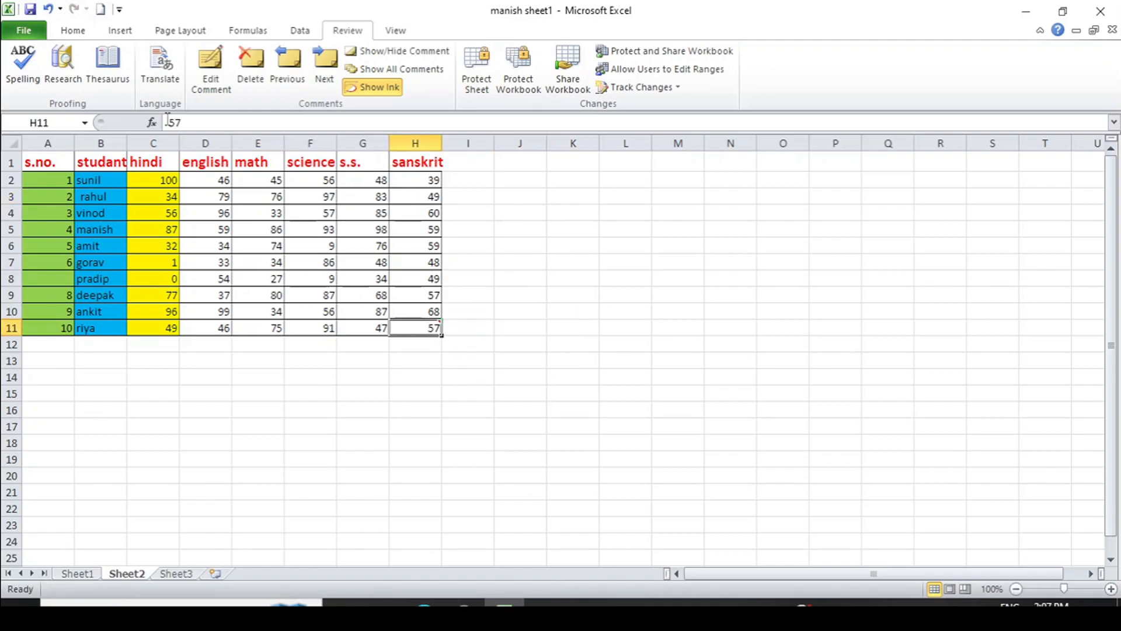
Remove H11's comment with Home > Clear > Clear Comments
{"action": "left_click", "coordinate": [83, 36]}
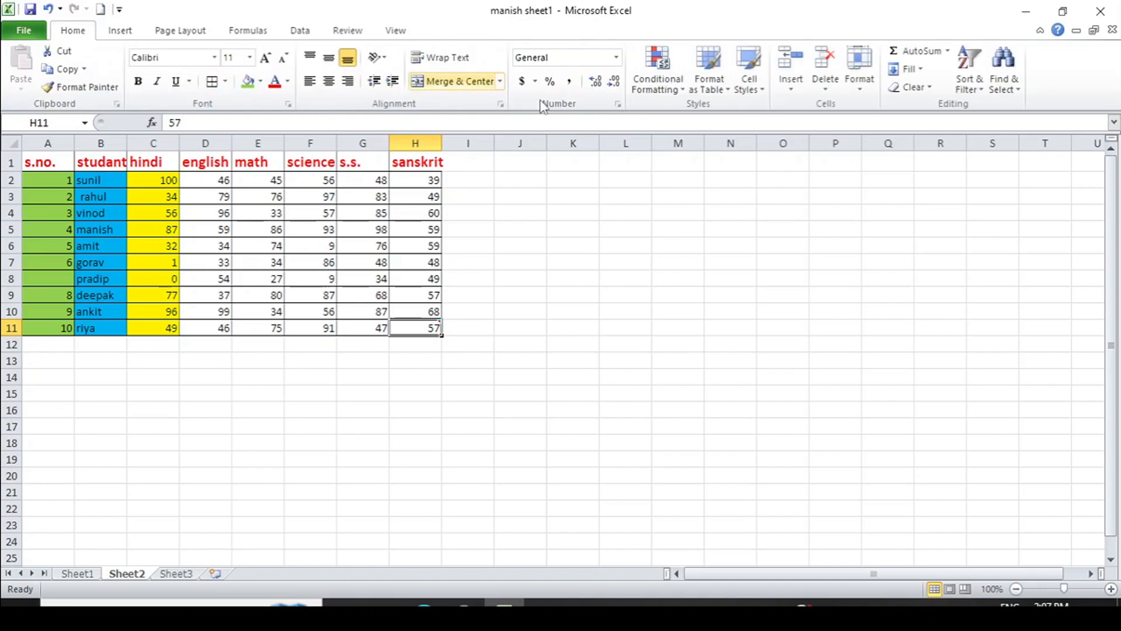
{"action": "left_click", "coordinate": [928, 89]}
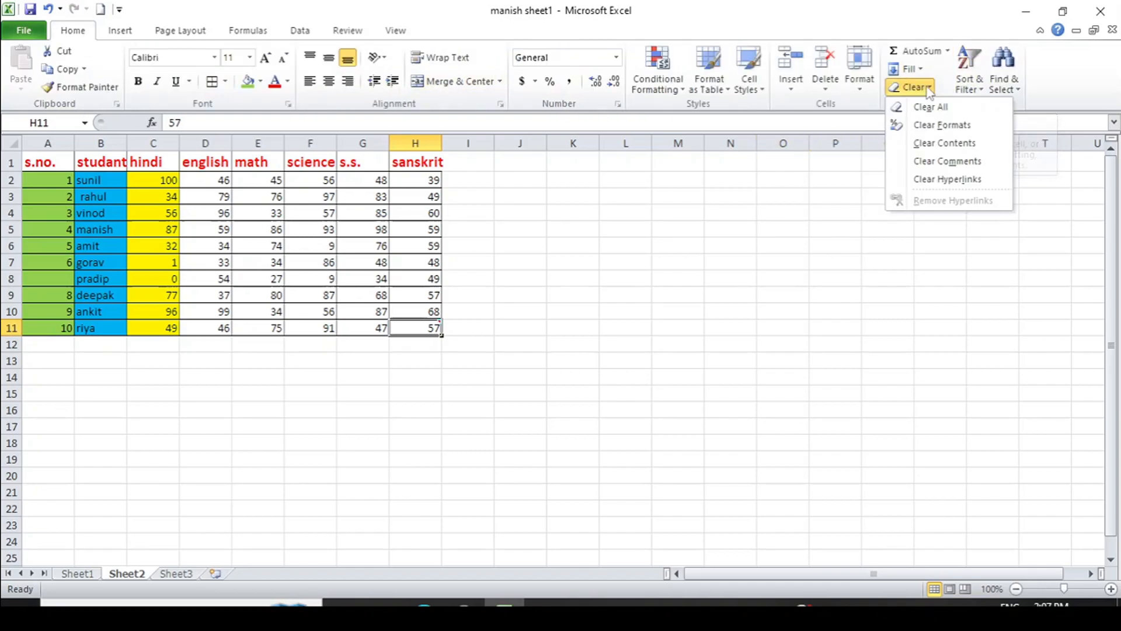
{"action": "left_click", "coordinate": [949, 163]}
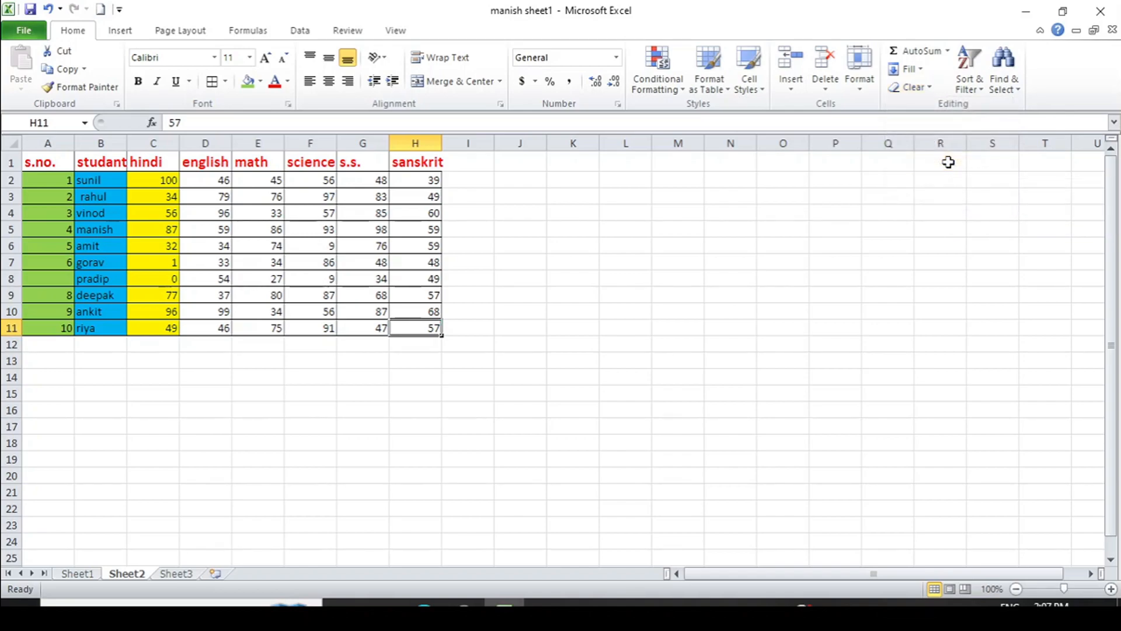
On L11, show the Clear menu's hyperlink options without applying any, then select E13
{"action": "left_click", "coordinate": [620, 329]}
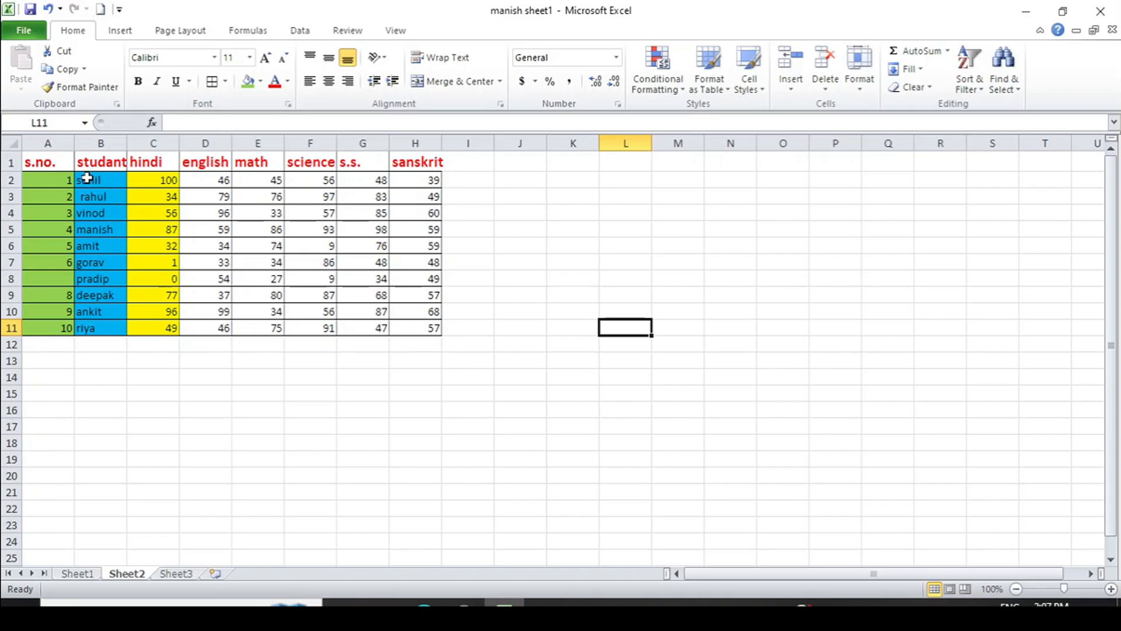
{"action": "left_click", "coordinate": [929, 88]}
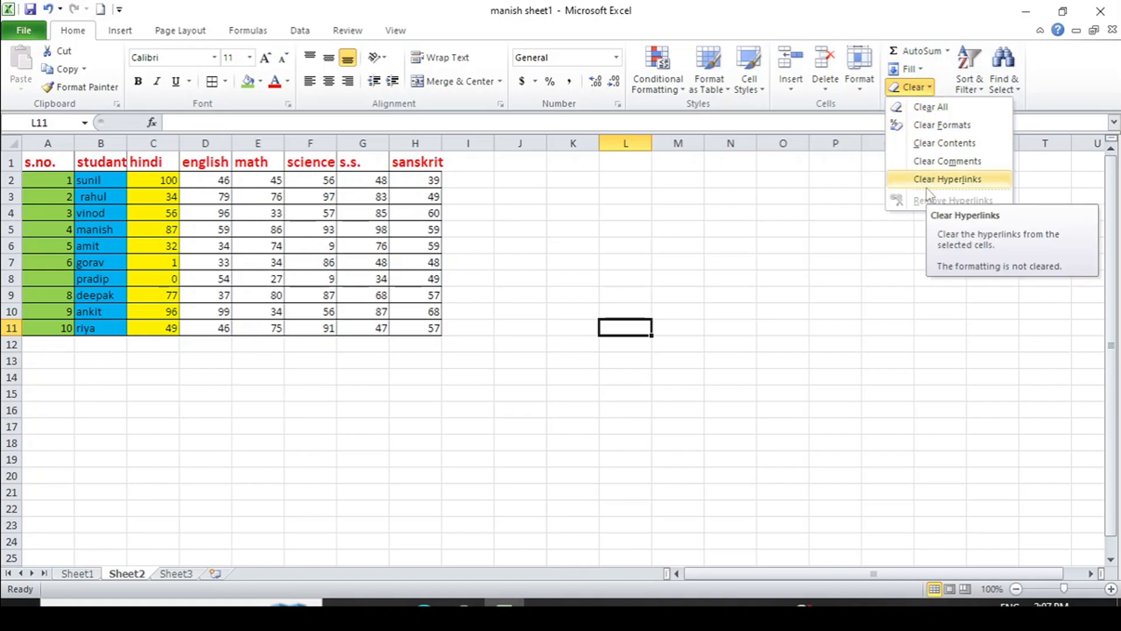
{"action": "left_click", "coordinate": [237, 379]}
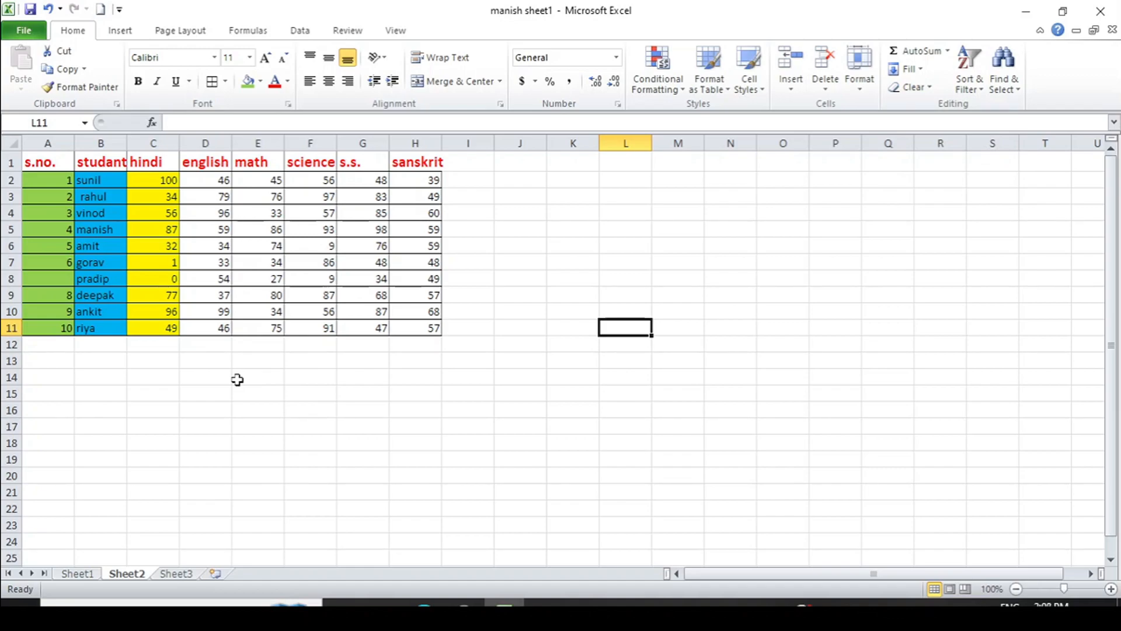
{"action": "left_click", "coordinate": [270, 366]}
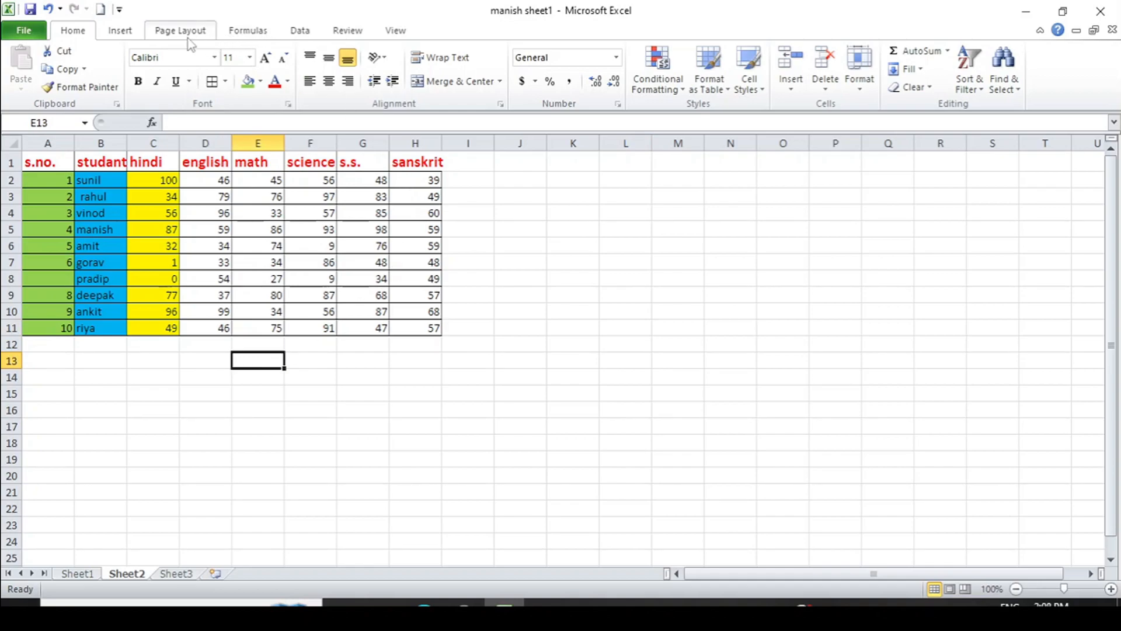
{"action": "left_click", "coordinate": [119, 32]}
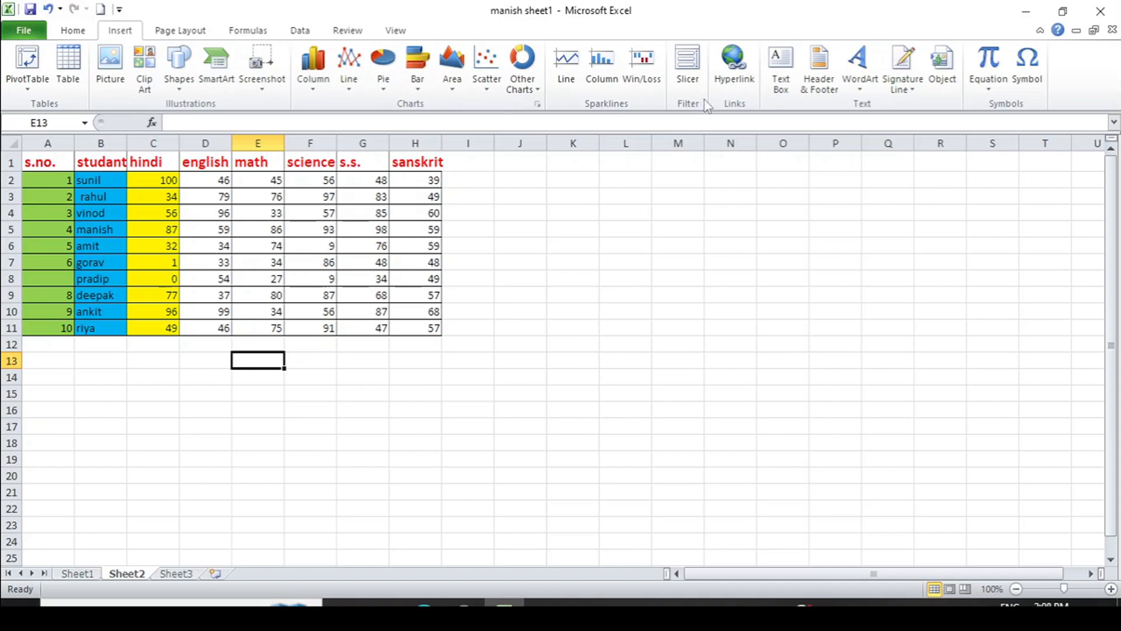
Hyperlink E13 to Desktop\edite\78-782040_background-room-full-hd.jpg
{"action": "left_click", "coordinate": [730, 82]}
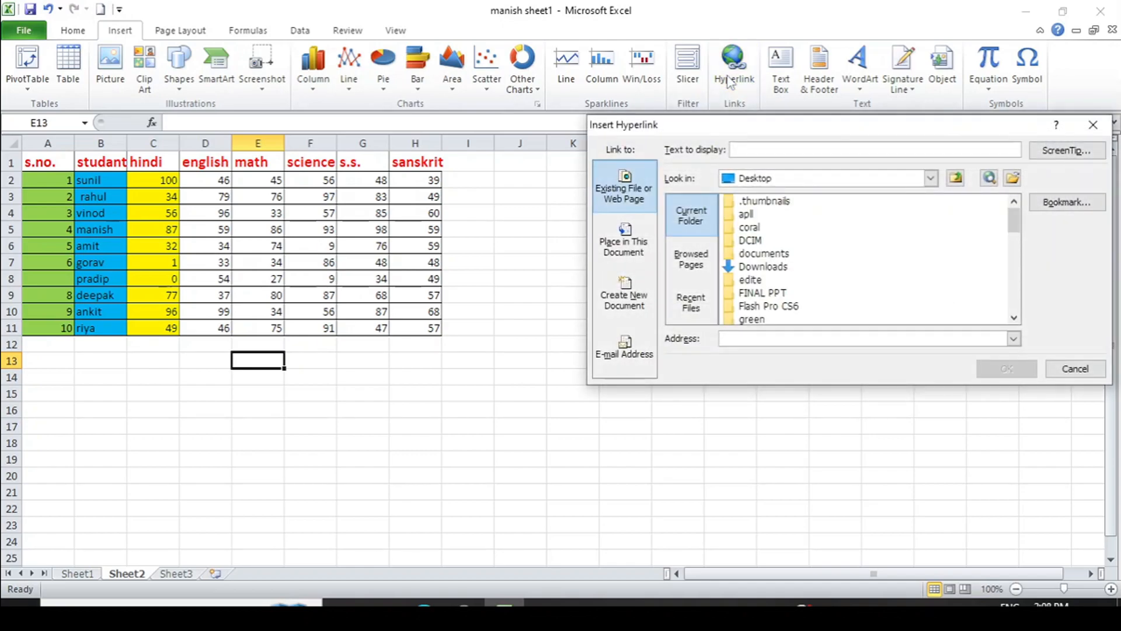
{"action": "left_click", "coordinate": [930, 178]}
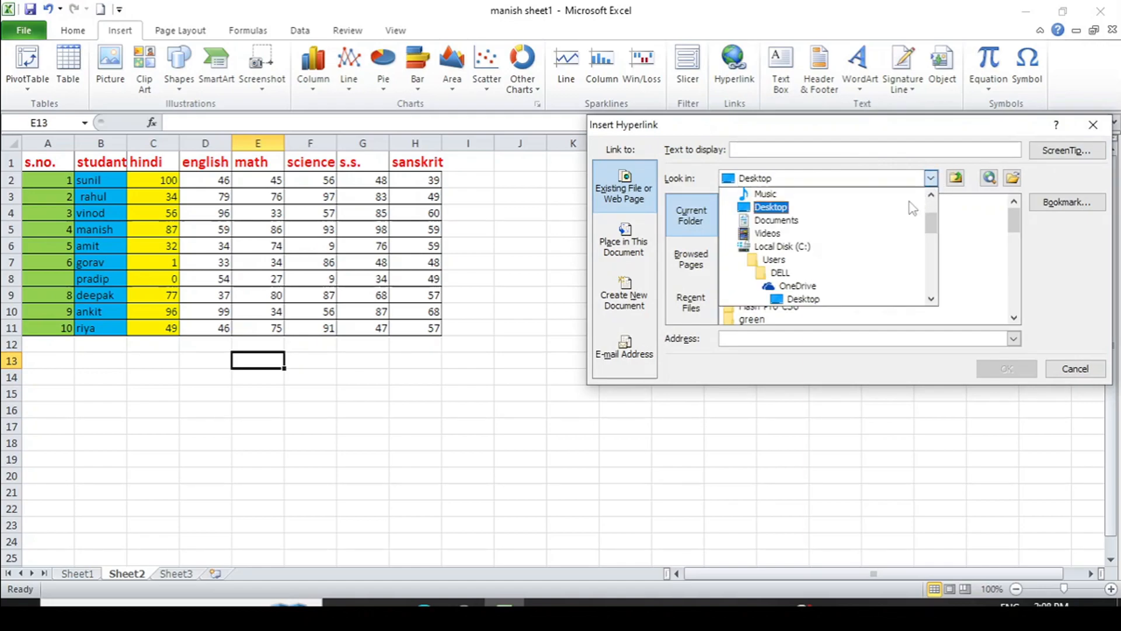
{"action": "left_click", "coordinate": [890, 301]}
{"action": "left_click", "coordinate": [890, 295]}
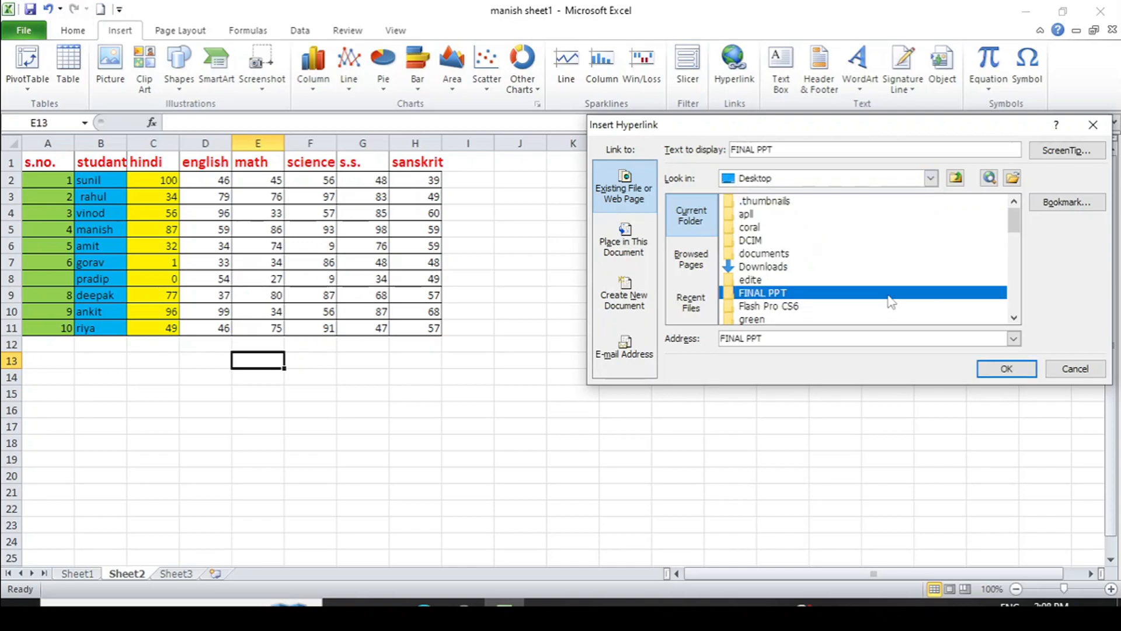
{"action": "left_click", "coordinate": [830, 280]}
{"action": "double_click", "coordinate": [833, 283]}
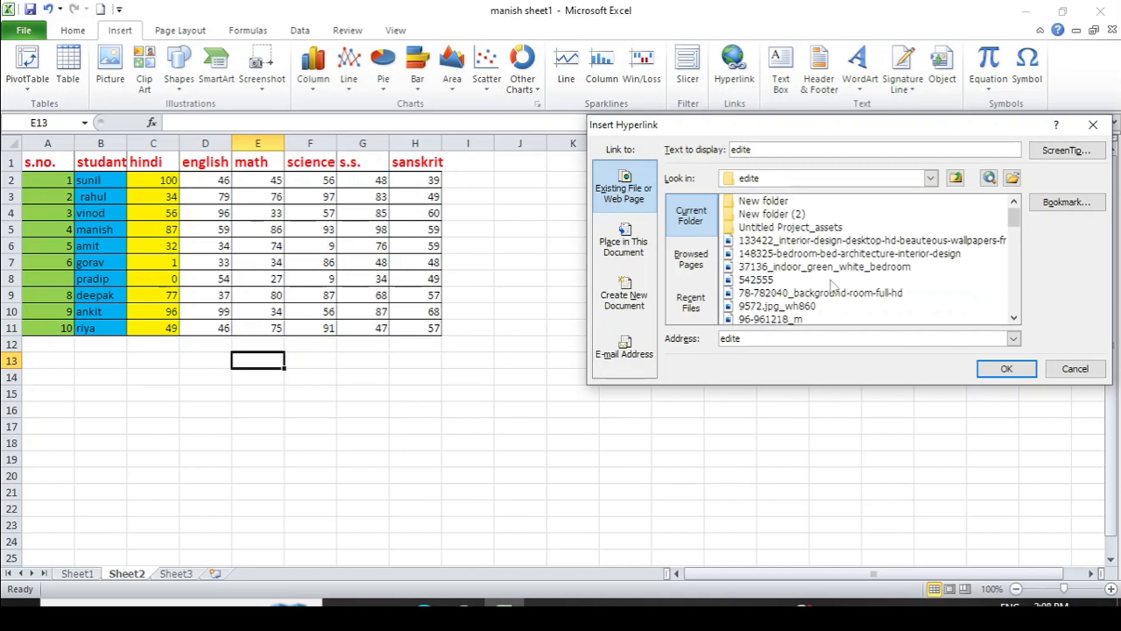
{"action": "left_click", "coordinate": [822, 294]}
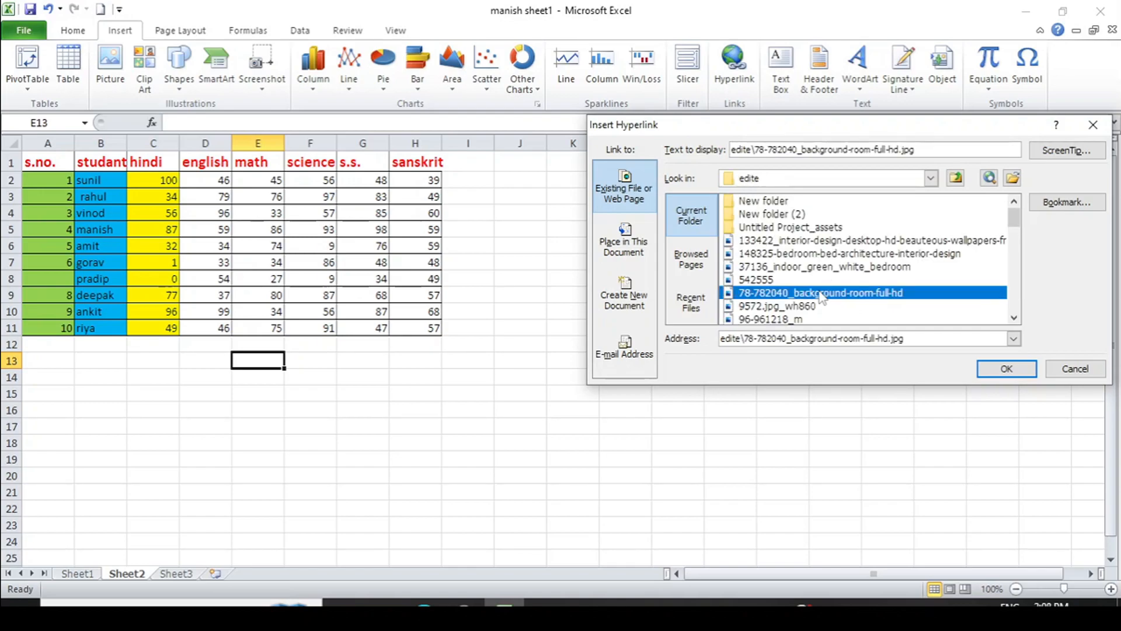
{"action": "left_click", "coordinate": [1007, 369]}
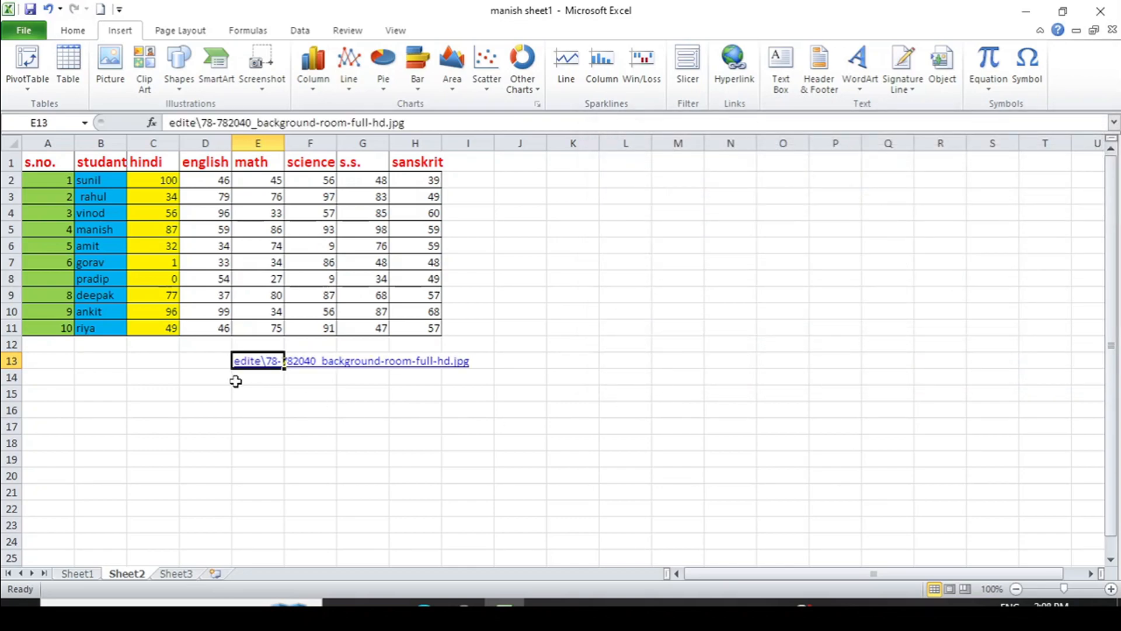
{"action": "left_click", "coordinate": [286, 404]}
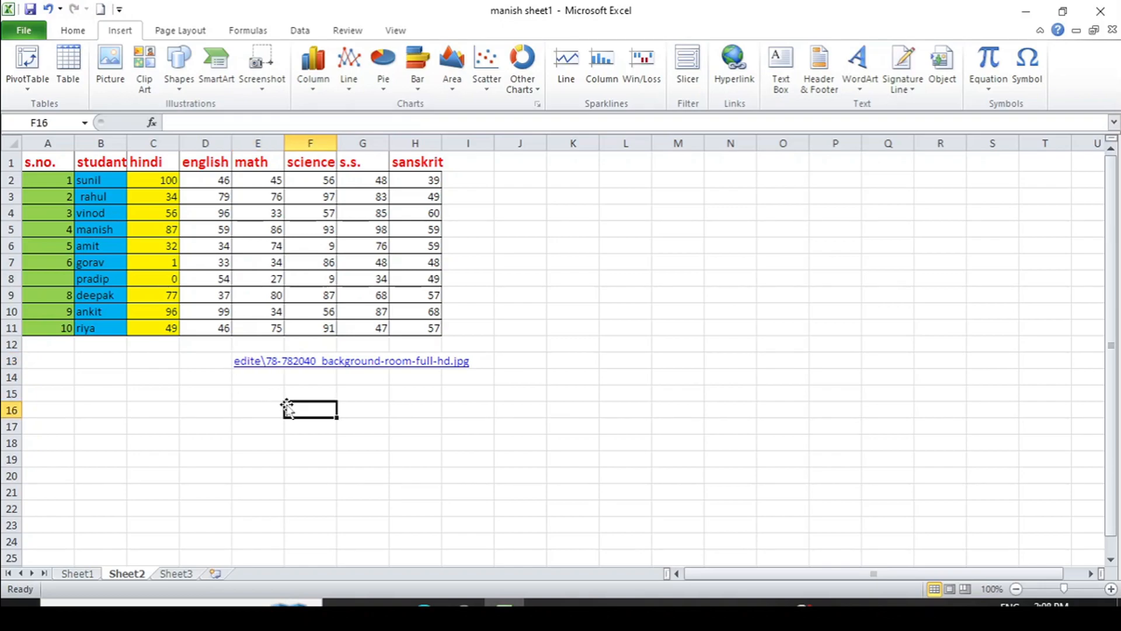
Follow the E13 link to view the background room image, then close Photos
{"action": "left_click", "coordinate": [248, 358]}
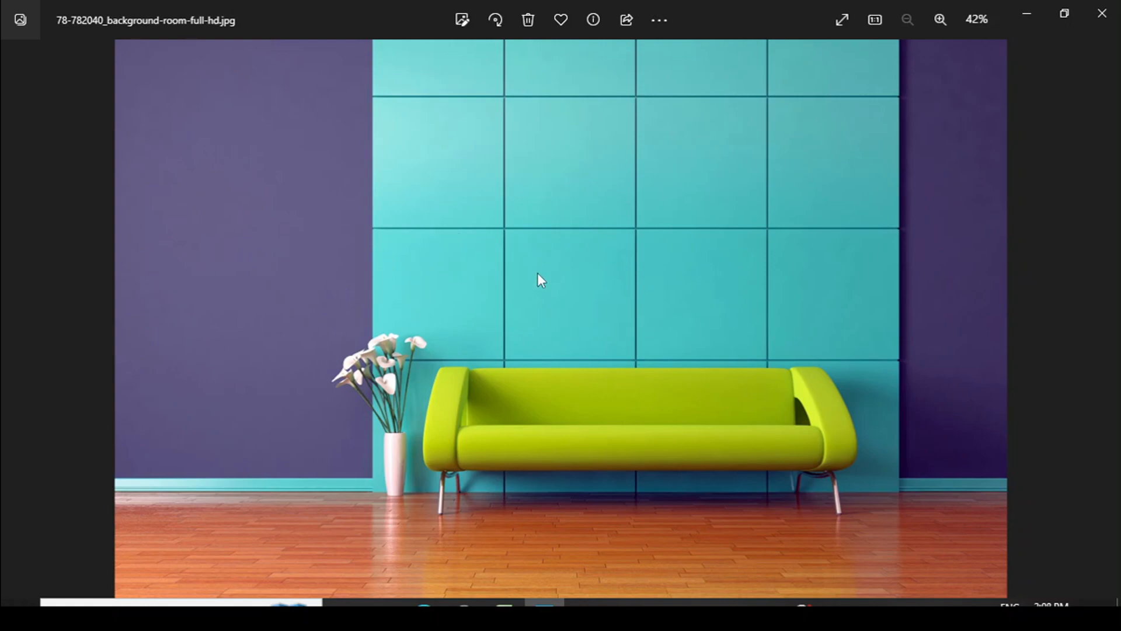
{"action": "left_click", "coordinate": [1102, 14]}
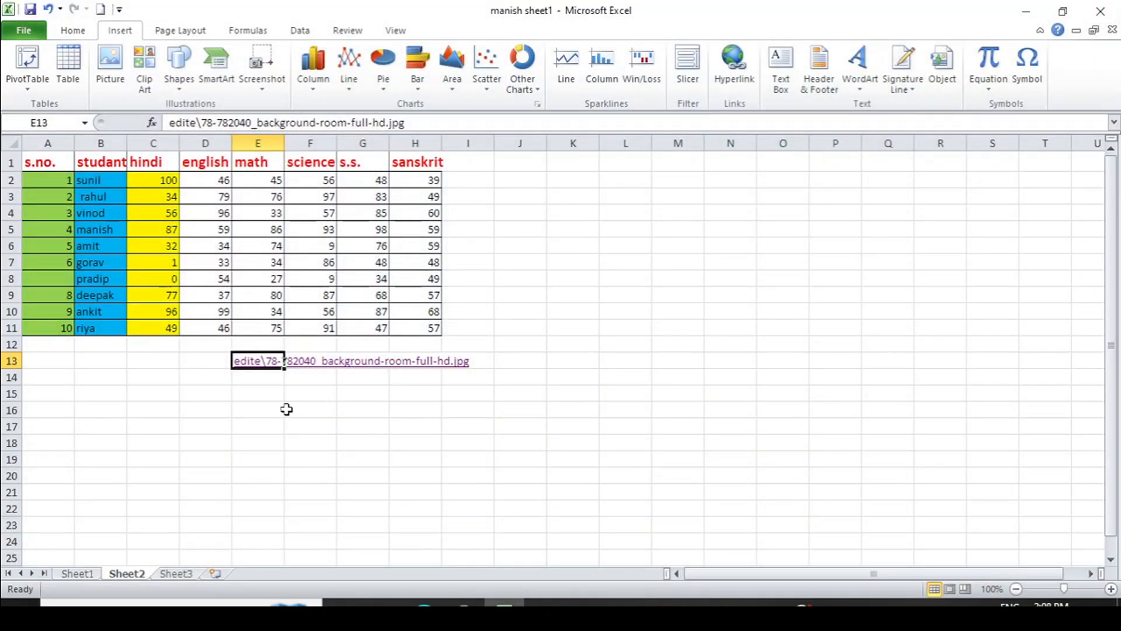
Clear E13's hyperlink with Clear Hyperlinks, choosing Clear Hyperlinks and Formats
{"action": "left_click", "coordinate": [265, 415]}
{"action": "left_click", "coordinate": [256, 363]}
{"action": "left_click", "coordinate": [81, 34]}
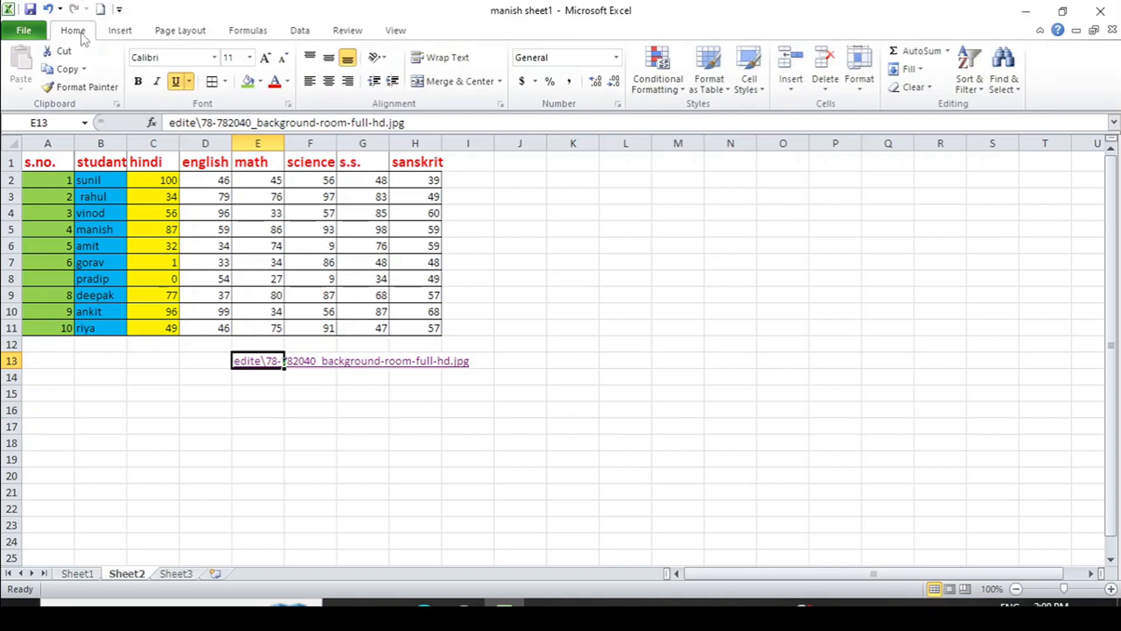
{"action": "left_click", "coordinate": [927, 87]}
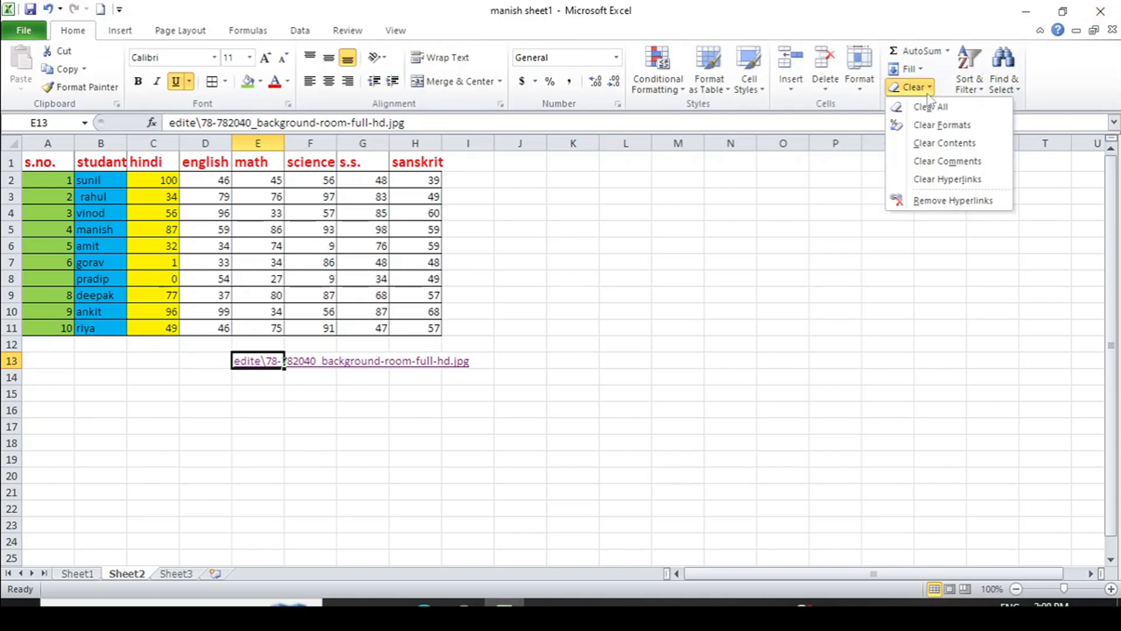
{"action": "left_click", "coordinate": [943, 181]}
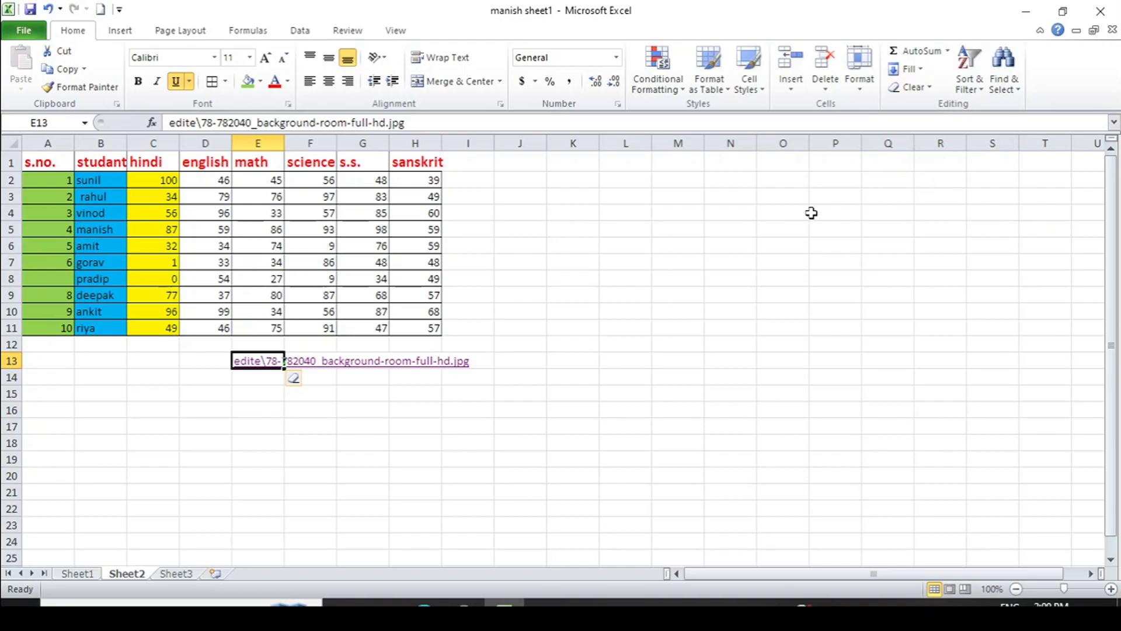
{"action": "left_click", "coordinate": [308, 379]}
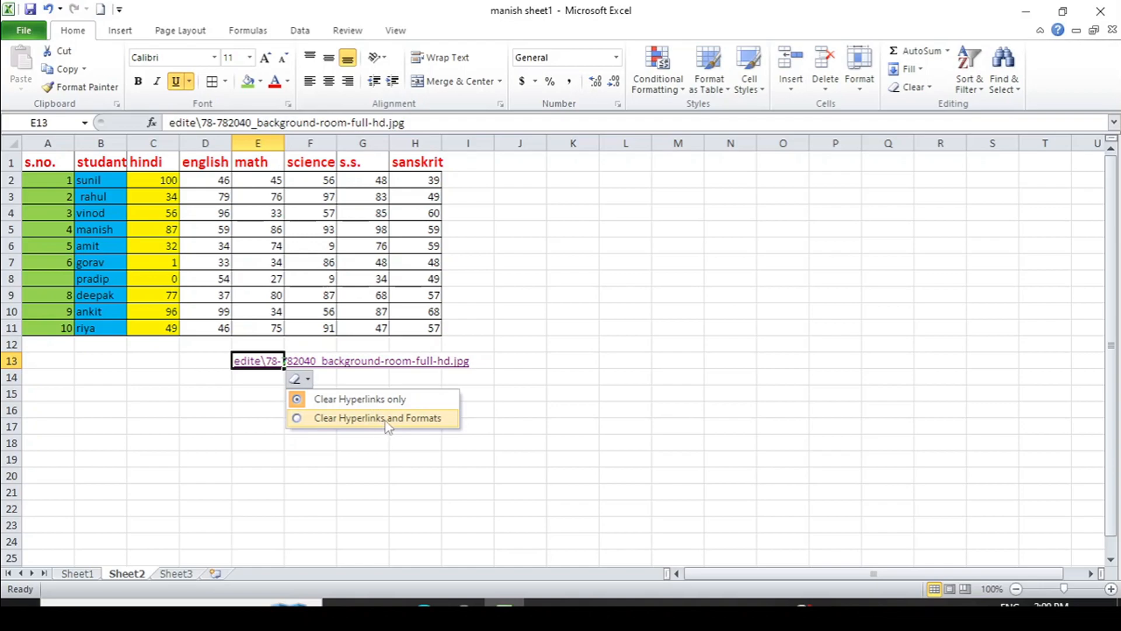
{"action": "left_click", "coordinate": [348, 405]}
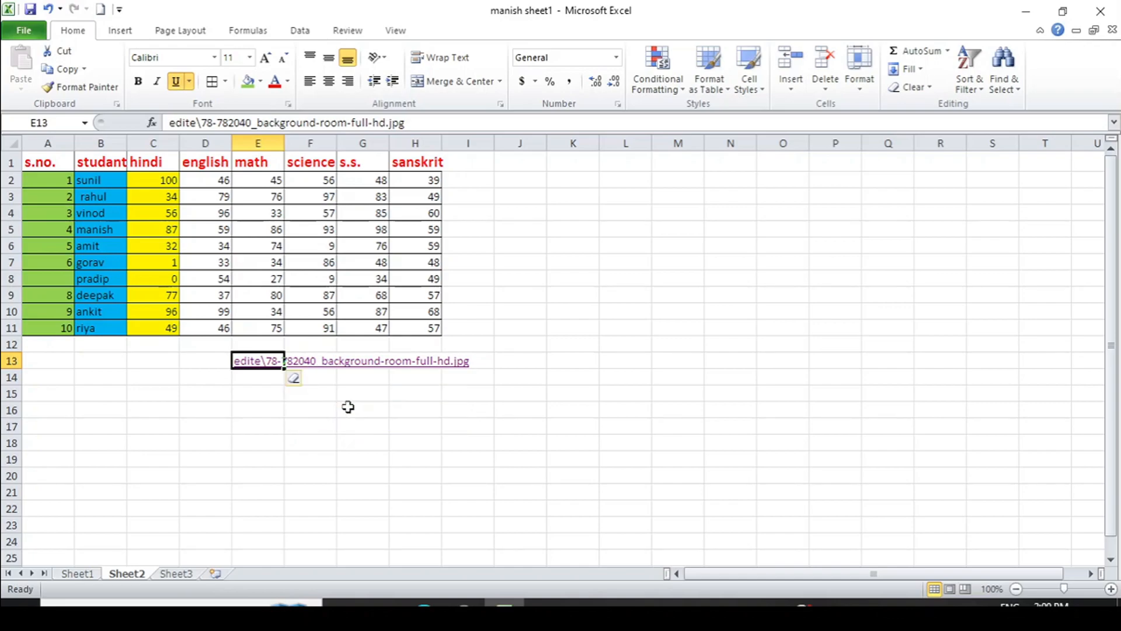
Check E13, then undo and redo with Ctrl+Z/Ctrl+Y to restore the image link
{"action": "left_click", "coordinate": [552, 398]}
{"action": "left_click", "coordinate": [262, 363]}
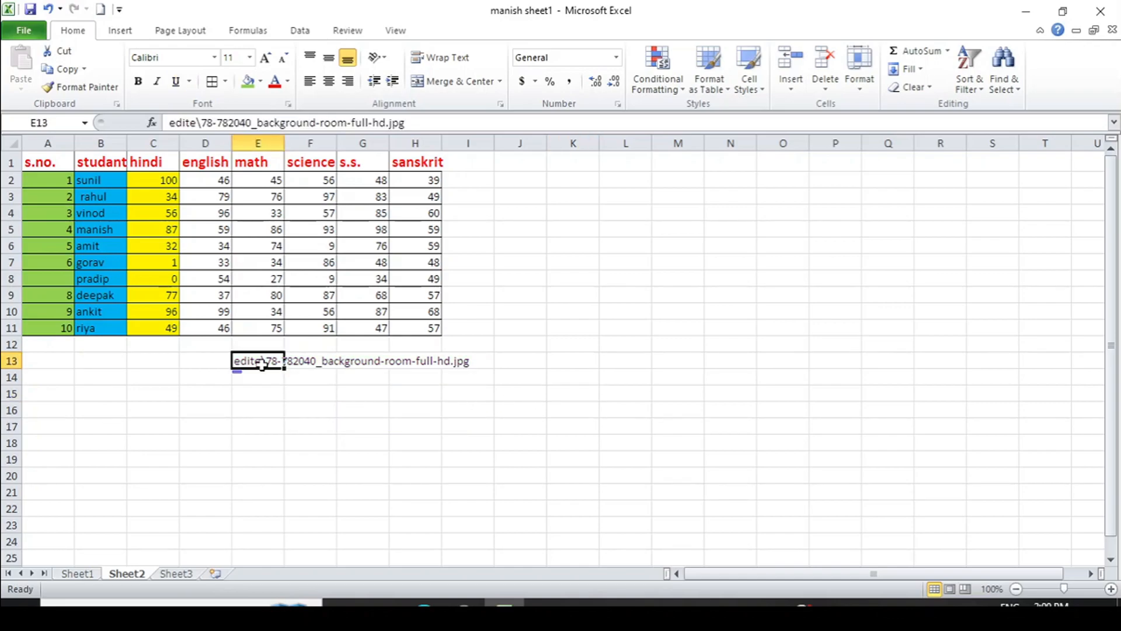
{"action": "key", "text": "ctrl+z"}
{"action": "key", "text": "ctrl+z"}
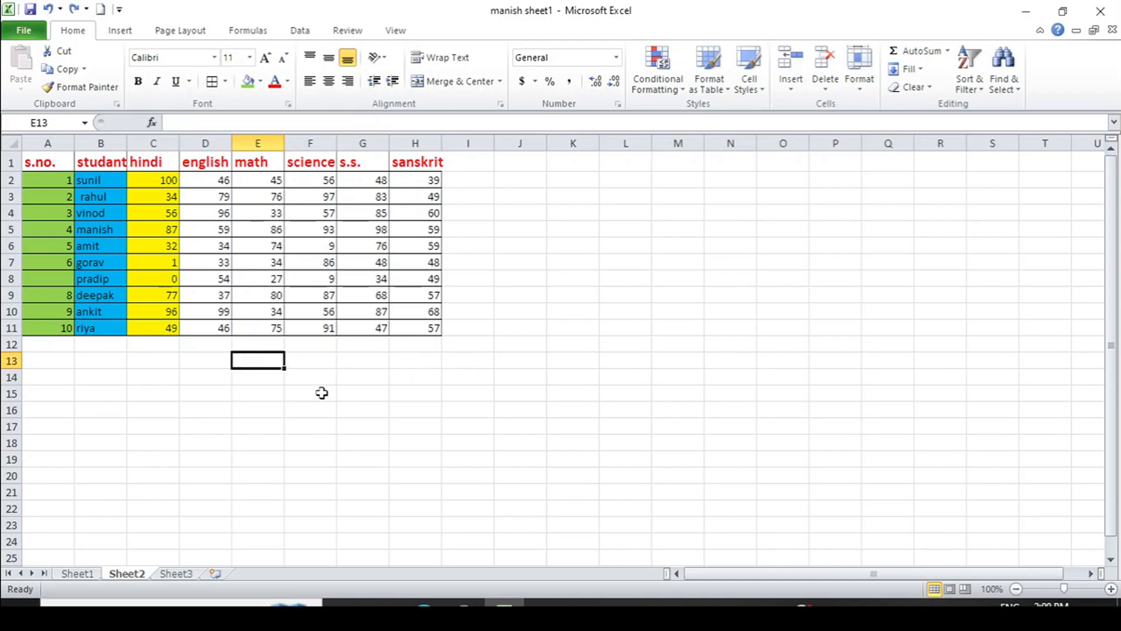
{"action": "key", "text": "ctrl+y"}
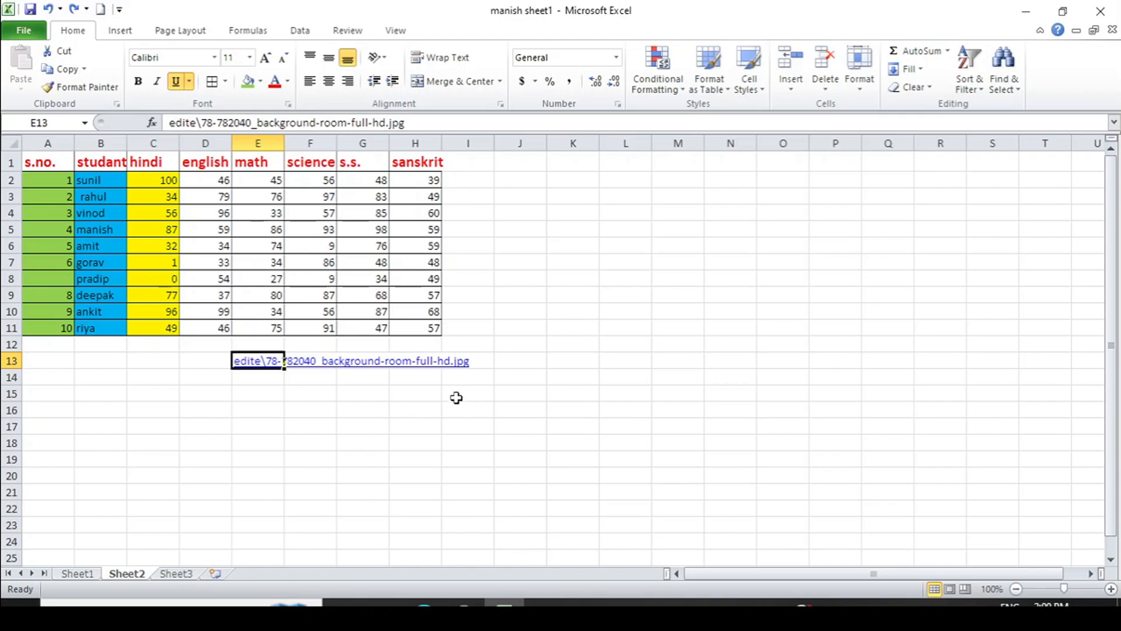
Use Clear > Remove Hyperlinks on E13 and confirm the path remains as plain text
{"action": "left_click", "coordinate": [922, 86]}
{"action": "left_click", "coordinate": [941, 201]}
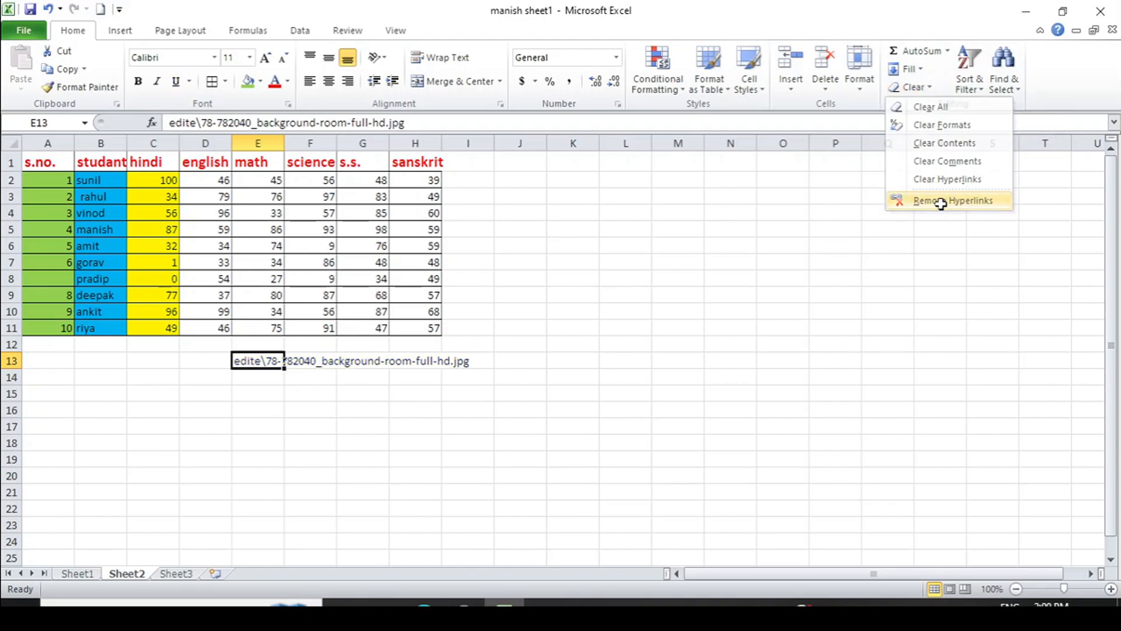
{"action": "left_click", "coordinate": [271, 457]}
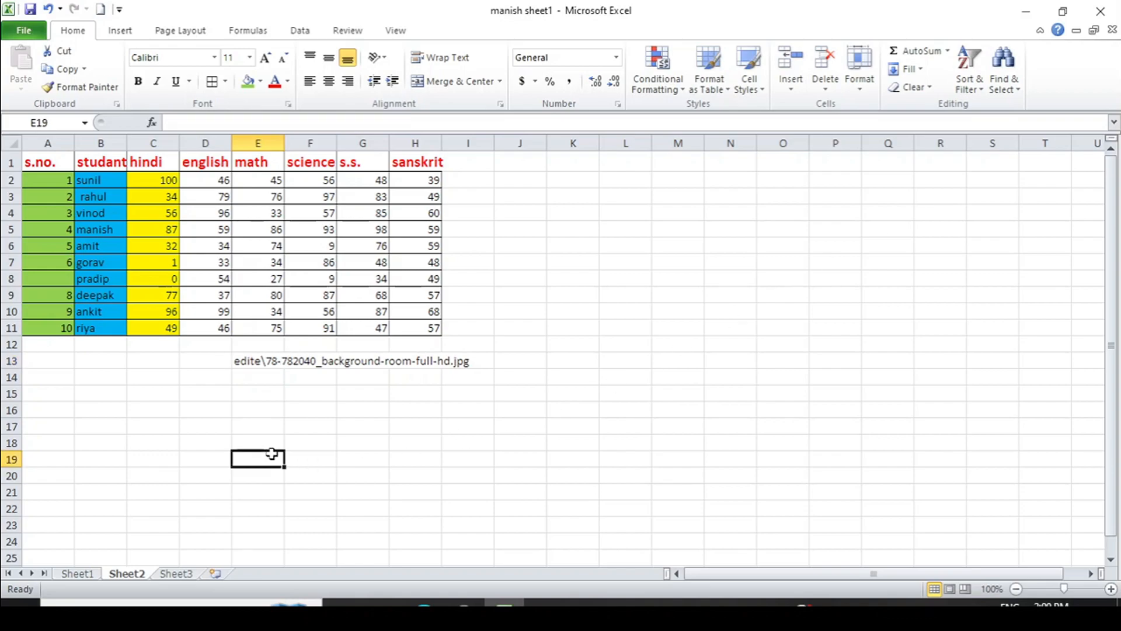
{"action": "left_click", "coordinate": [252, 362]}
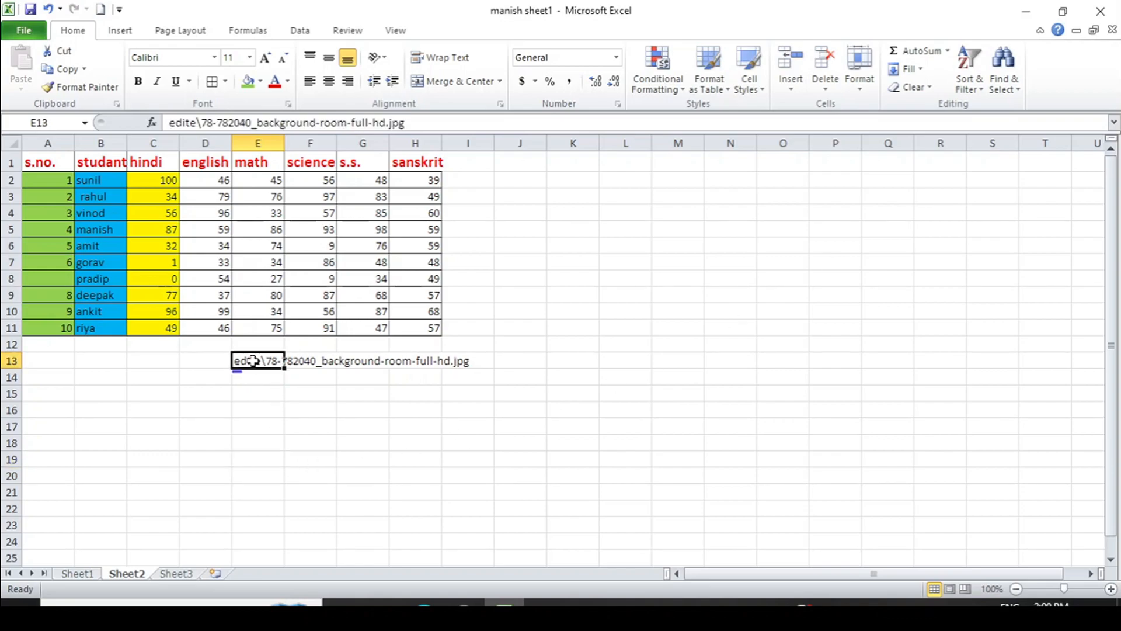
{"action": "left_click", "coordinate": [325, 358]}
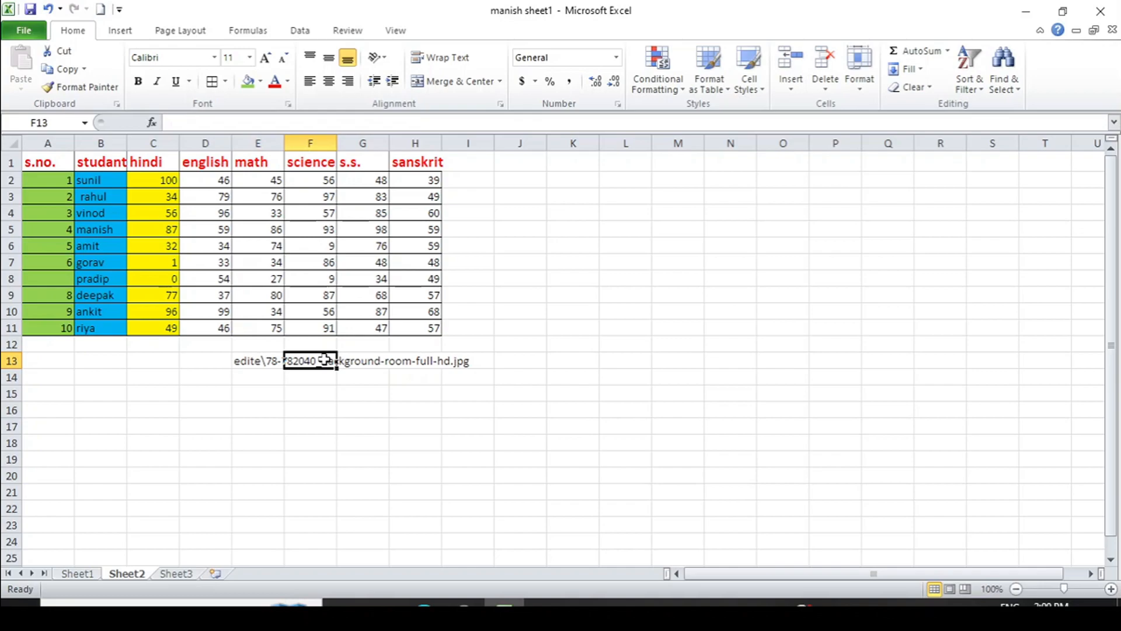
{"action": "left_click", "coordinate": [256, 360]}
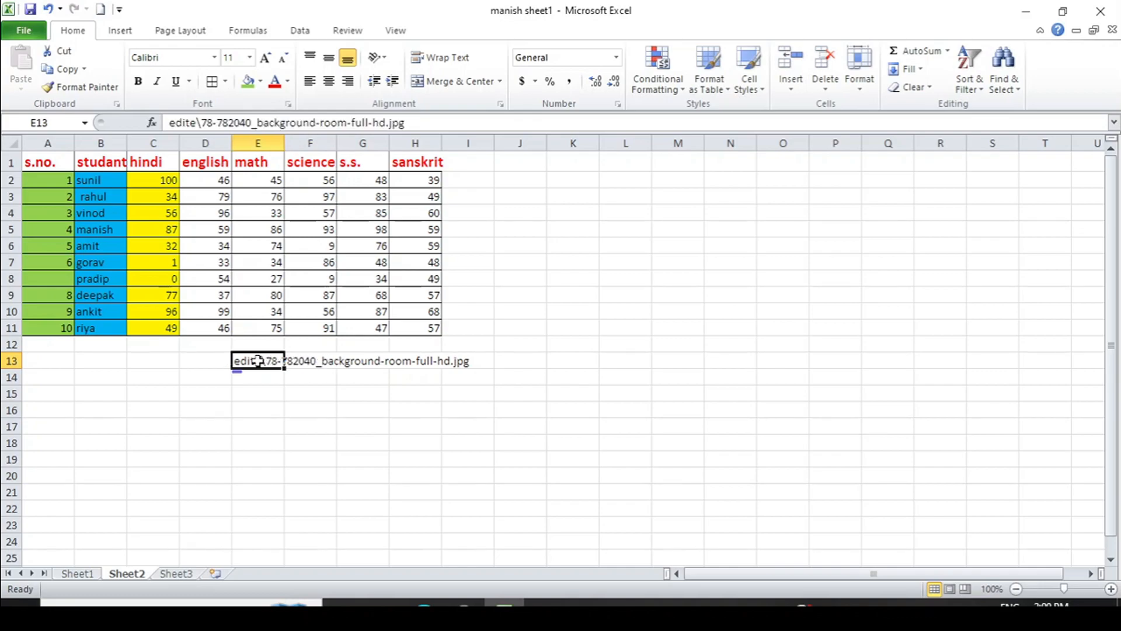
{"action": "left_click", "coordinate": [299, 420]}
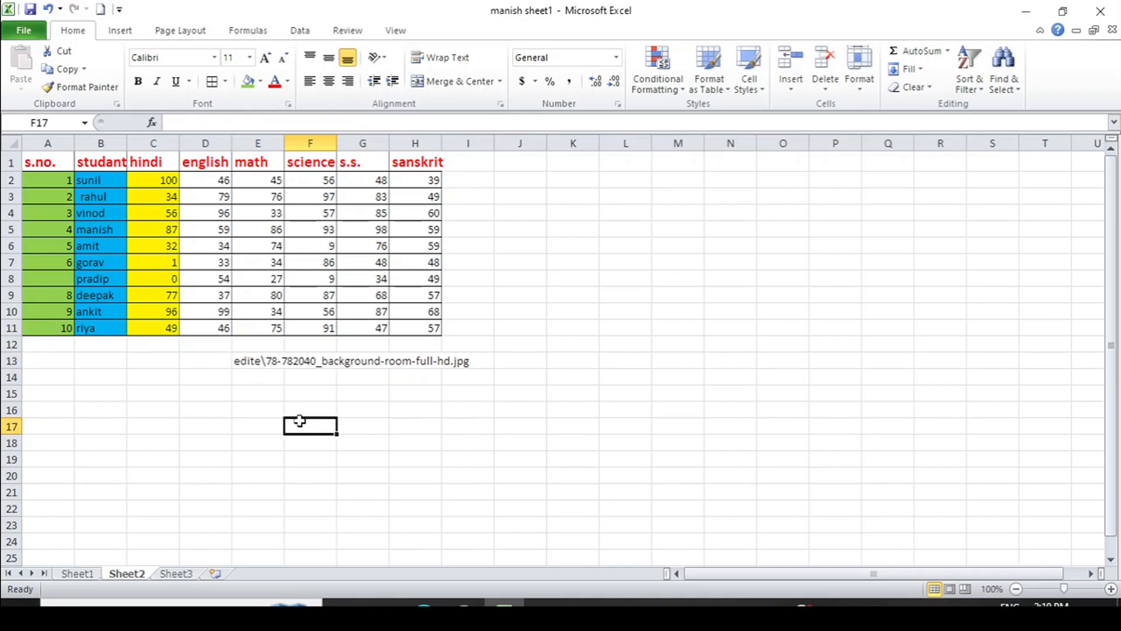
{"action": "left_click", "coordinate": [932, 87]}
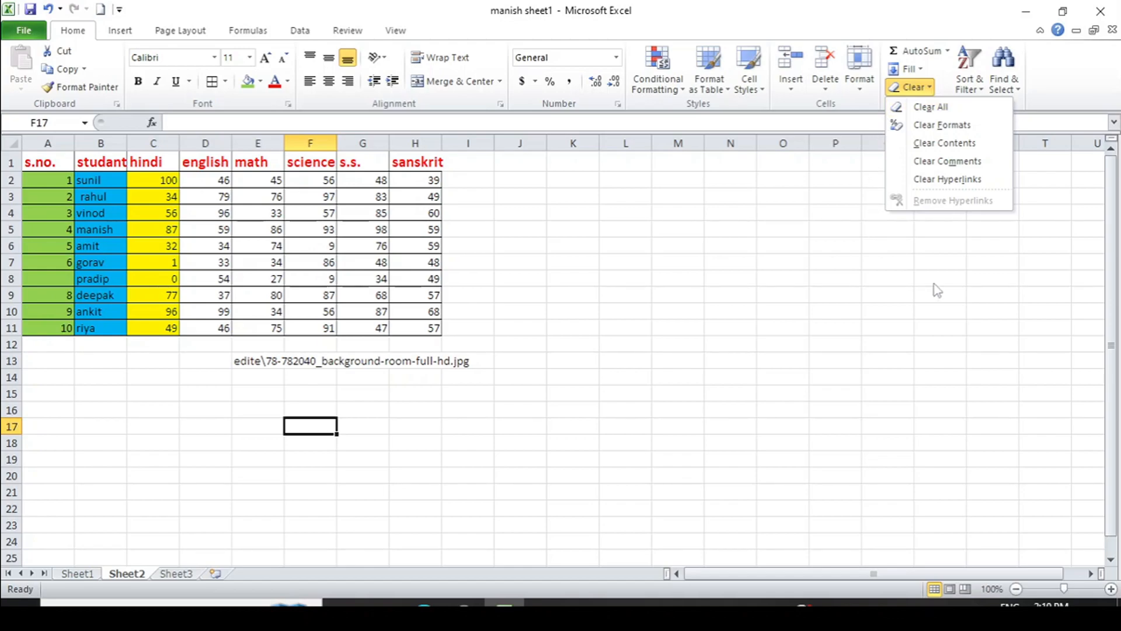
{"action": "left_click", "coordinate": [991, 307]}
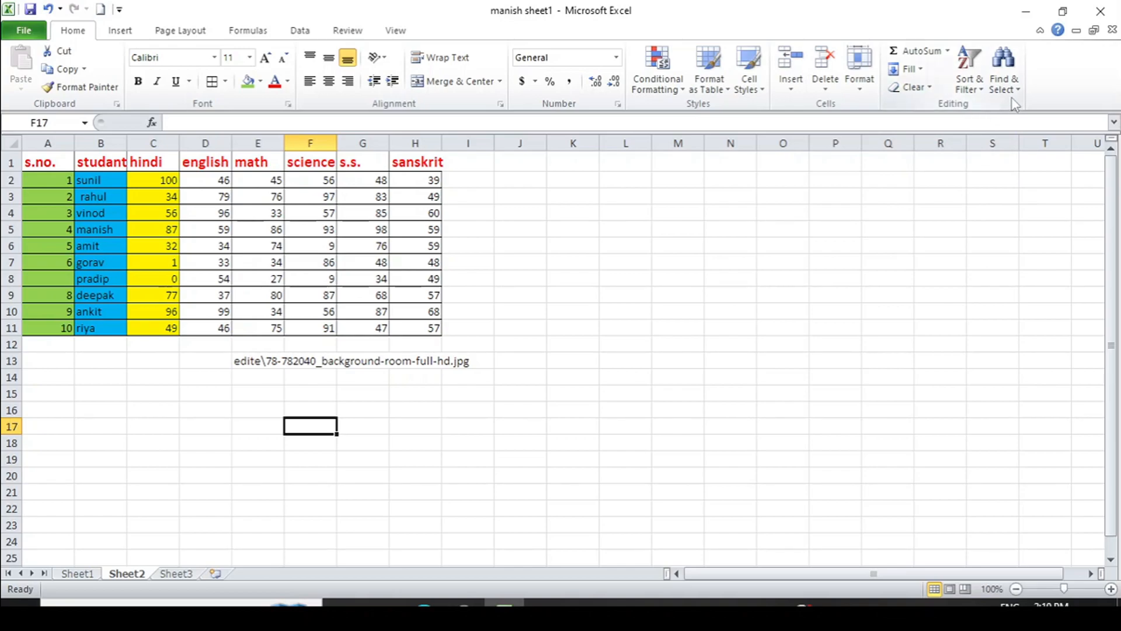
{"action": "left_click", "coordinate": [983, 89]}
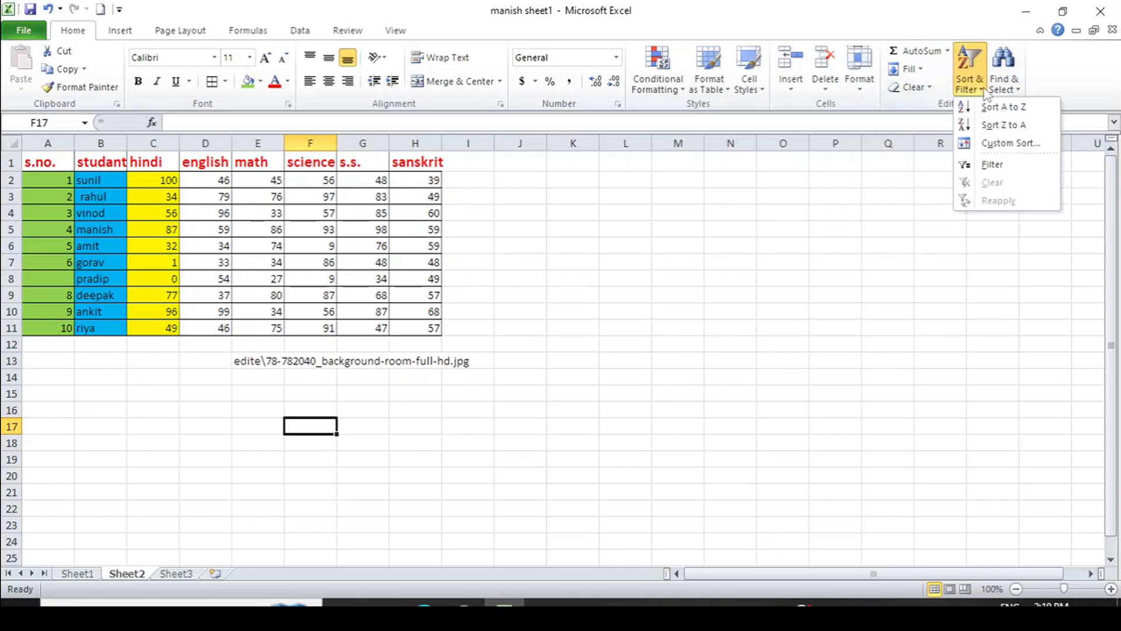
{"action": "left_click", "coordinate": [969, 239]}
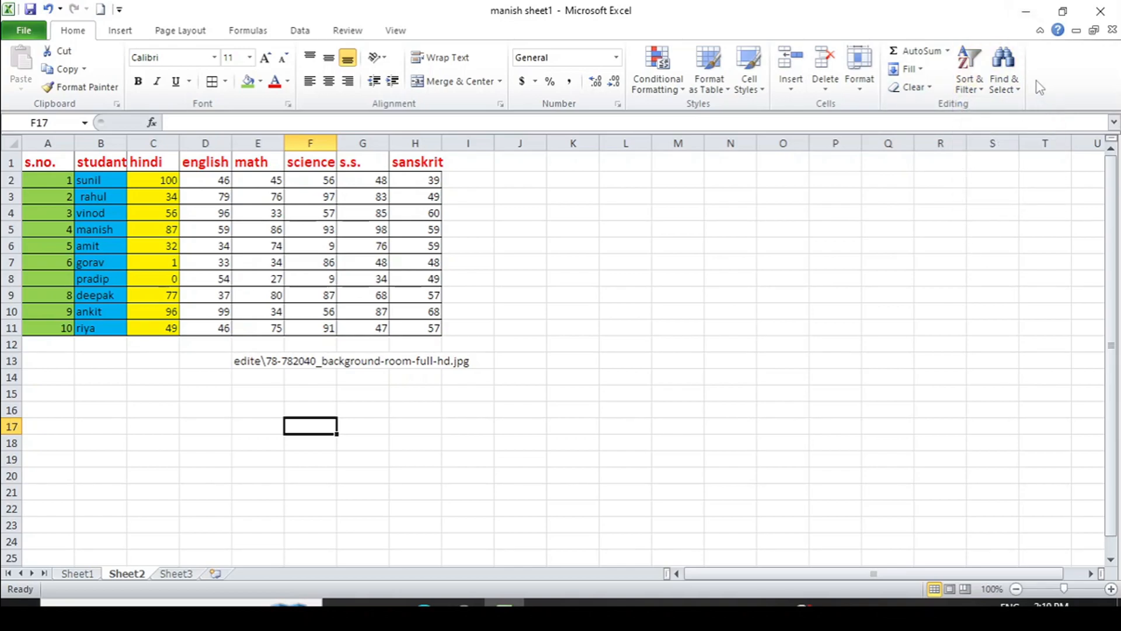
{"action": "left_click", "coordinate": [1022, 89]}
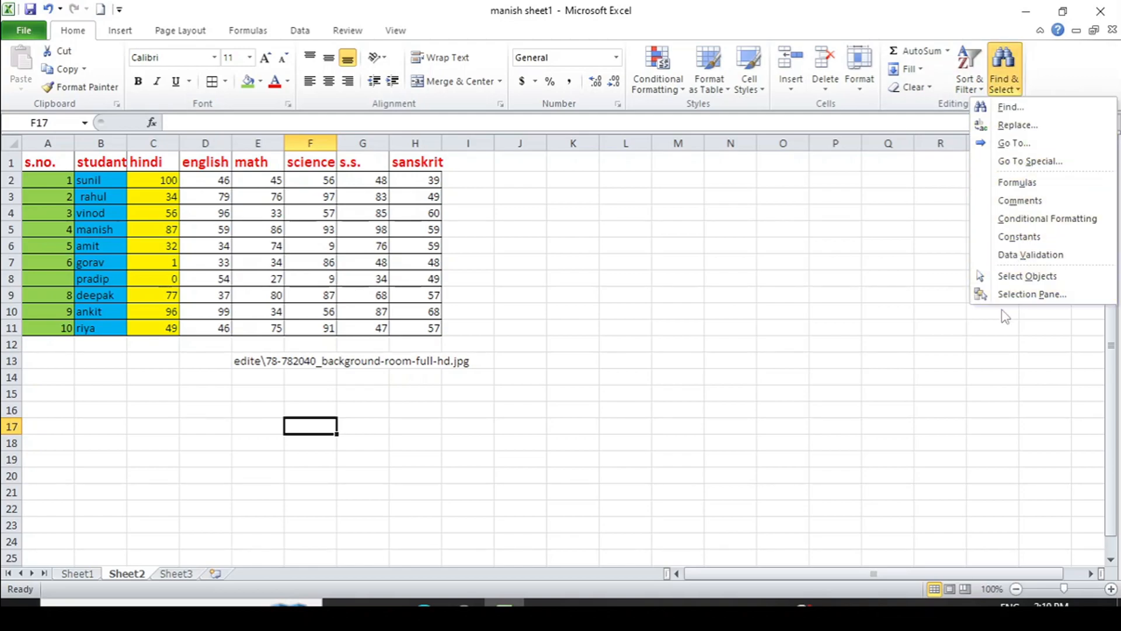
{"action": "left_click", "coordinate": [946, 332]}
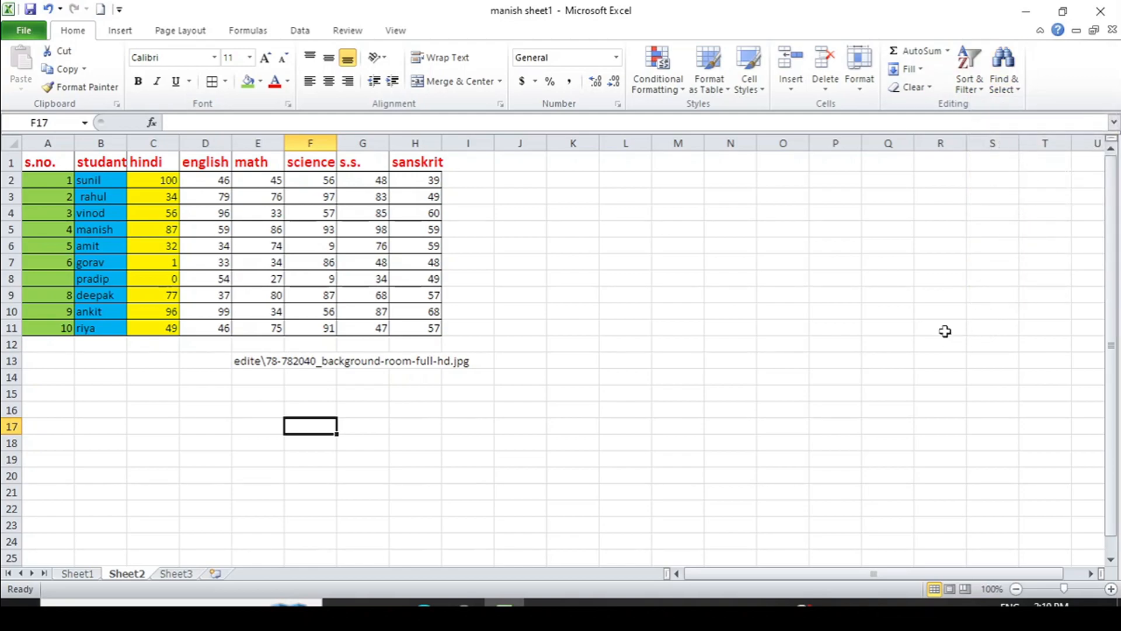